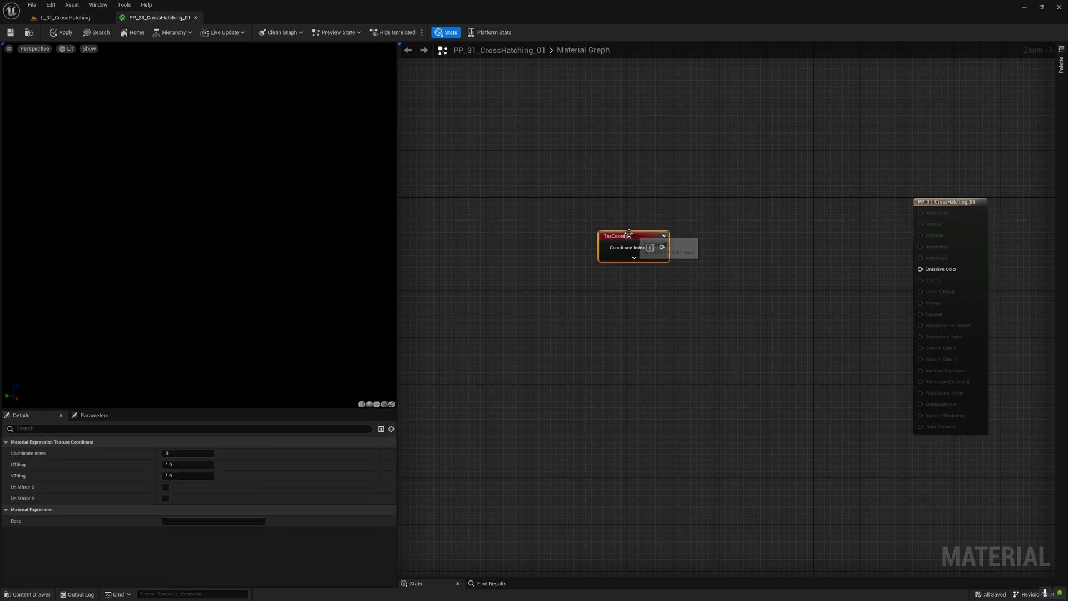
Connect the TexCoord output to Emissive Color and enlarge the preview viewport
left_click_drag(660, 254, 921, 268)
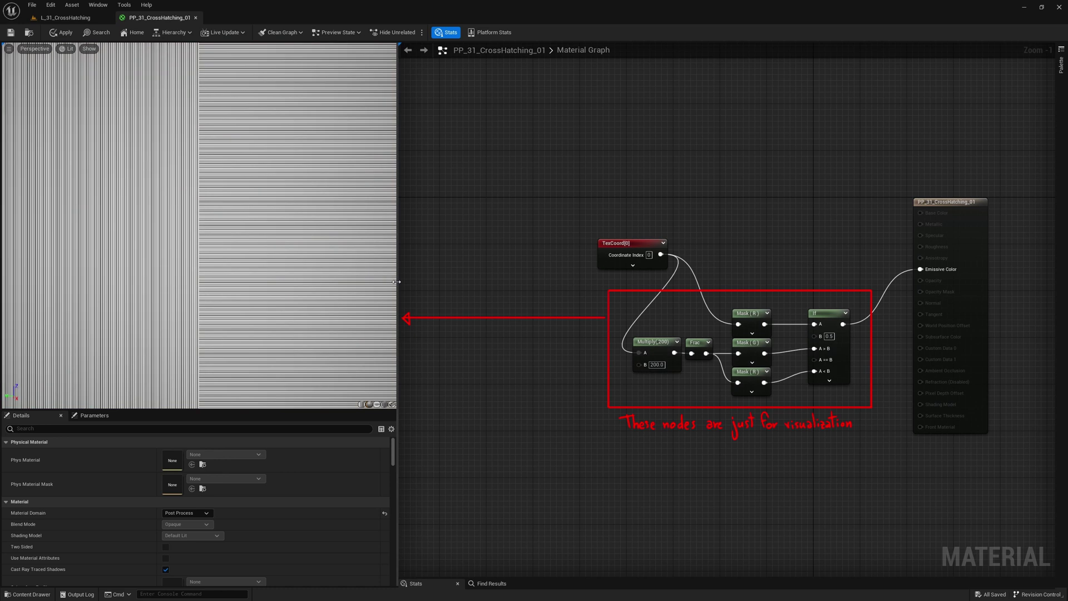
left_click_drag(396, 282, 399, 255)
mouse_move(213, 411)
left_mouse_down()
mouse_move(214, 559)
mouse_move(222, 411)
left_mouse_up()
right_click_drag(666, 416, 610, 421)
right_click_drag(610, 421, 568, 428)
Add a ViewSize node below TexCoord and feed it into a component mask limited to the R channel
right_click(538, 345)
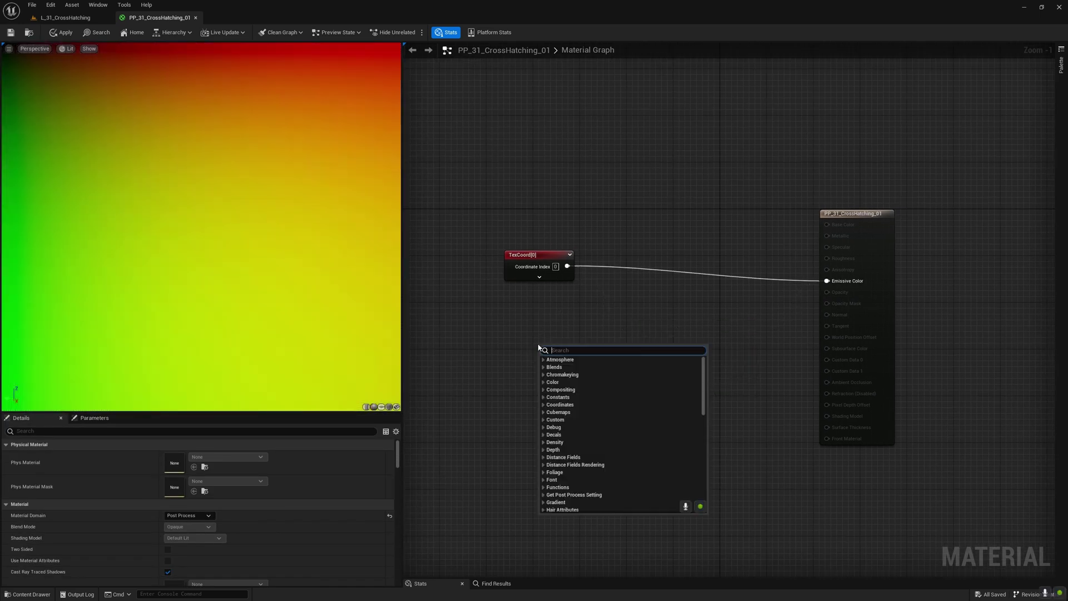
type("viewsize")
key("Return")
left_click_drag(549, 350, 515, 327)
left_click(562, 320, "shift")
left_click_drag(536, 341, 568, 336)
left_click(582, 345)
left_click(581, 358)
Add a second component mask limited to the G channel and connect ViewSize to it
left_click(562, 367, "shift")
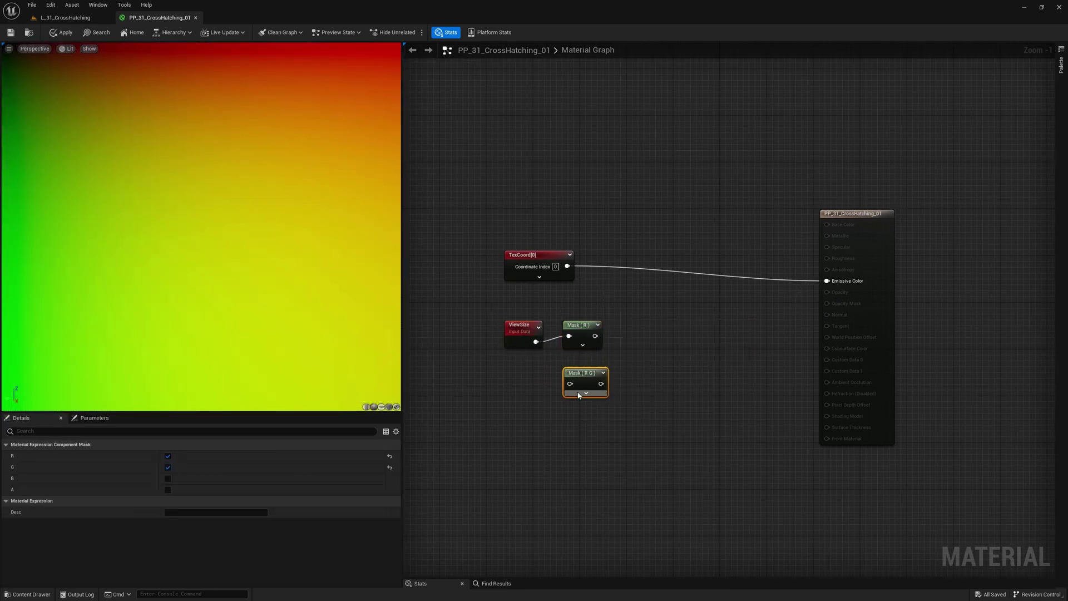
left_click(578, 395)
left_click_drag(535, 341, 569, 383)
Divide the ViewSize R mask by the G mask and comment the Divide node "View Aspect Ratio"
left_click_drag(579, 373, 633, 336)
left_click(627, 321)
left_click_drag(595, 371, 633, 347)
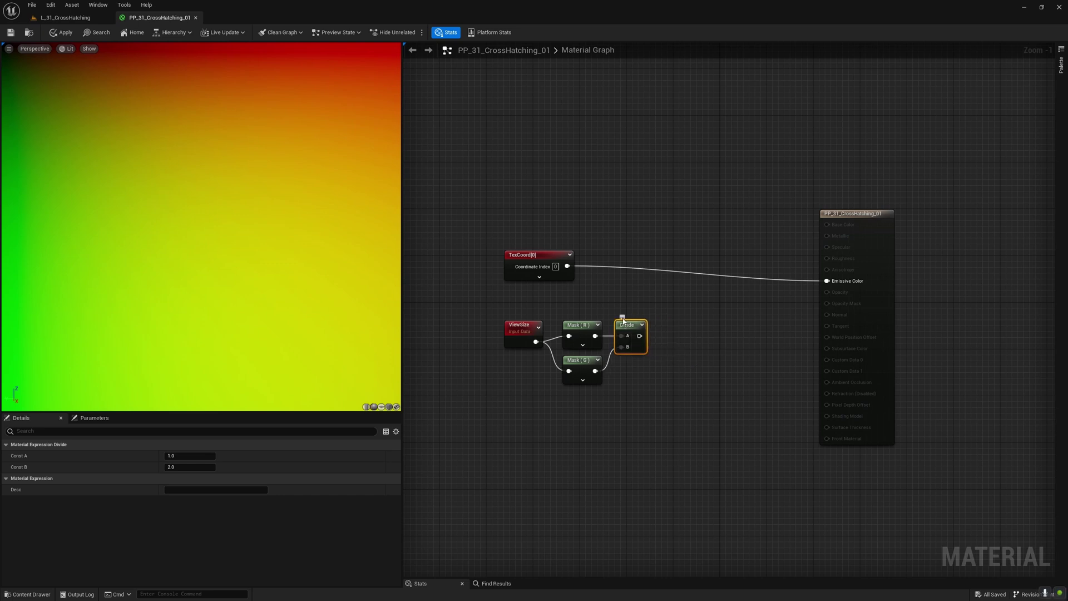
left_click(622, 318)
left_click(669, 357)
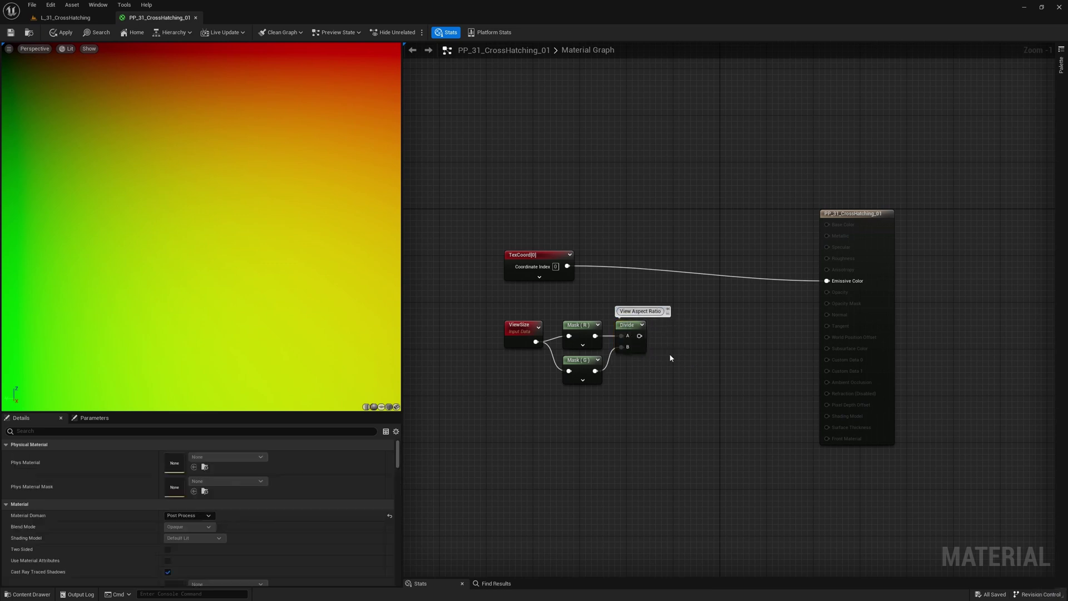
Split TexCoord with duplicated R and G masks and multiply its R channel by the view aspect ratio
key("m")
left_click(705, 254)
left_click_drag(586, 422, 576, 332)
key("ctrl+d")
left_click_drag(567, 266, 604, 289)
left_click_drag(534, 255, 522, 243)
left_click_drag(723, 258, 656, 254)
left_click_drag(640, 336, 657, 265)
left_click_drag(649, 387, 496, 334)
left_click_drag(627, 327, 610, 327)
Append the TexCoord G mask to the multiplied R channel and connect the Append node to Emissive Color
left_click_drag(678, 254, 710, 257)
type("appe")
left_click(734, 294)
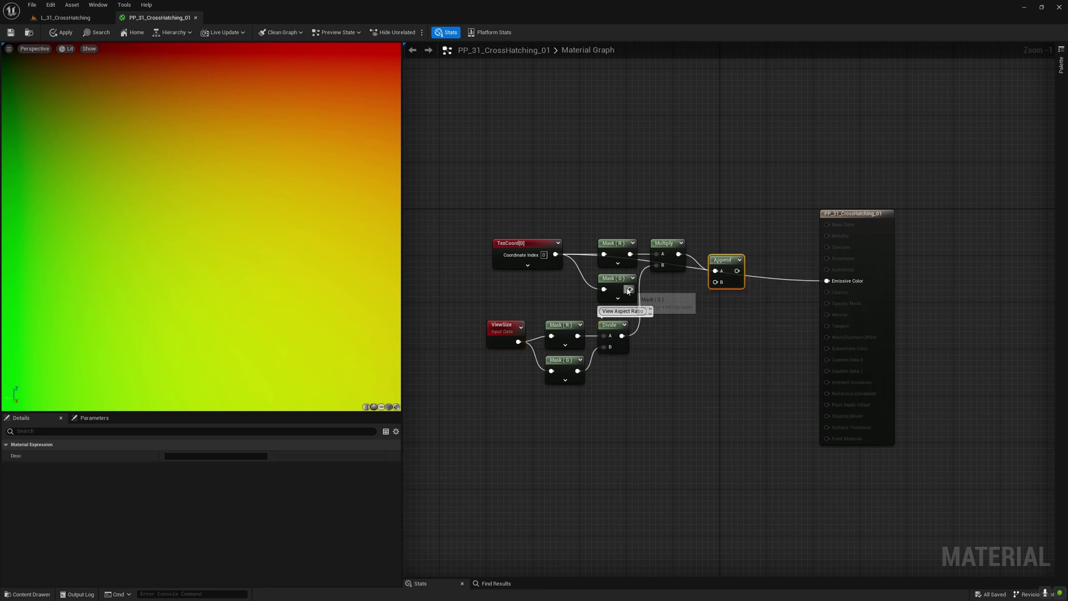
left_click_drag(630, 289, 713, 281)
left_click_drag(725, 259, 720, 243)
left_click_drag(730, 254, 826, 281)
Tidy the wire from the G mask to Append with a reroute node and widen the preview viewport
double_click(658, 283)
left_click_drag(658, 283, 680, 288)
left_click(684, 303)
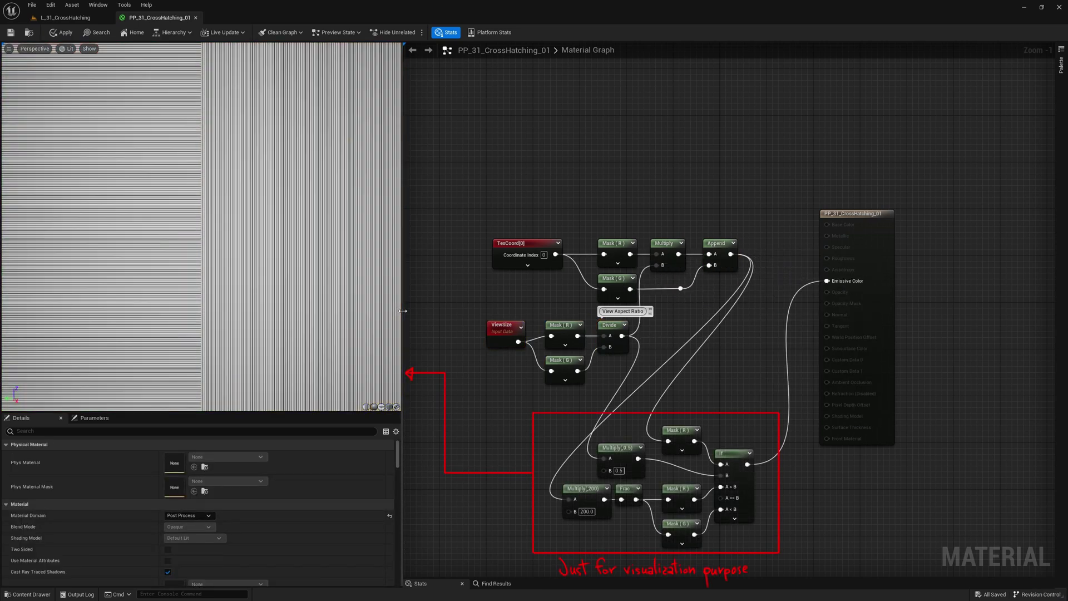
mouse_move(402, 311)
left_mouse_down()
mouse_move(1040, 311)
mouse_move(160, 309)
mouse_move(414, 307)
left_mouse_up()
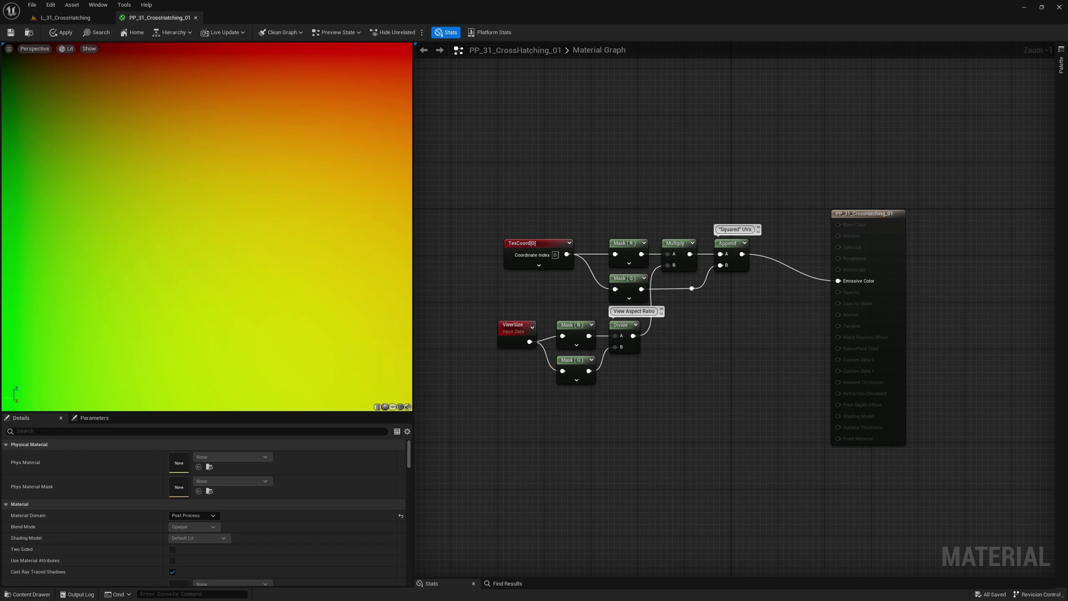
Subtract 0.5 from TexCoord before its masks and multiply the G channel by -1 before it enters Append
right_click(565, 184)
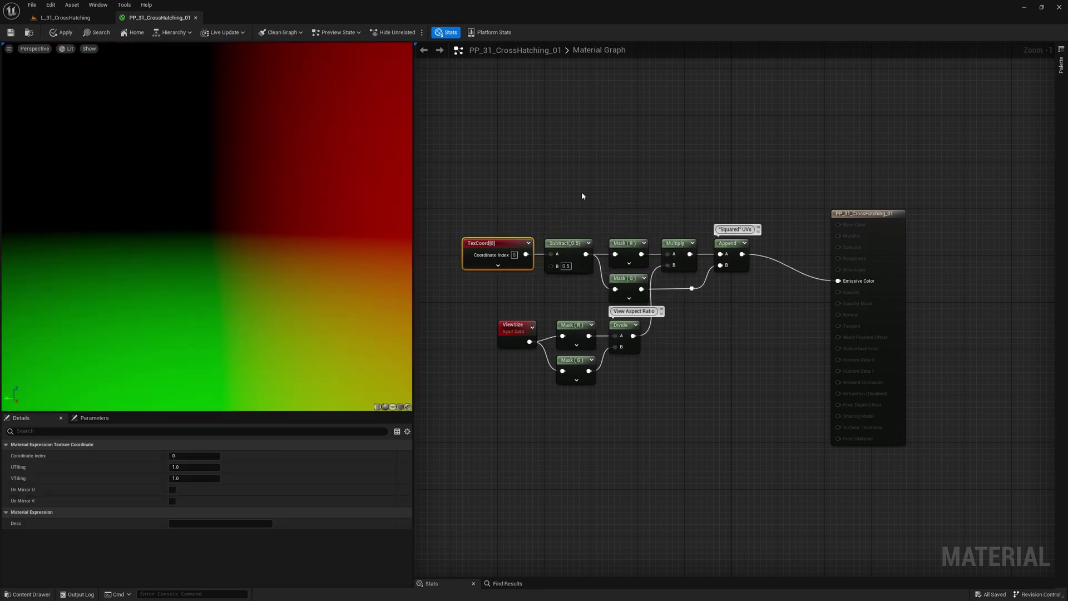
left_click(582, 191)
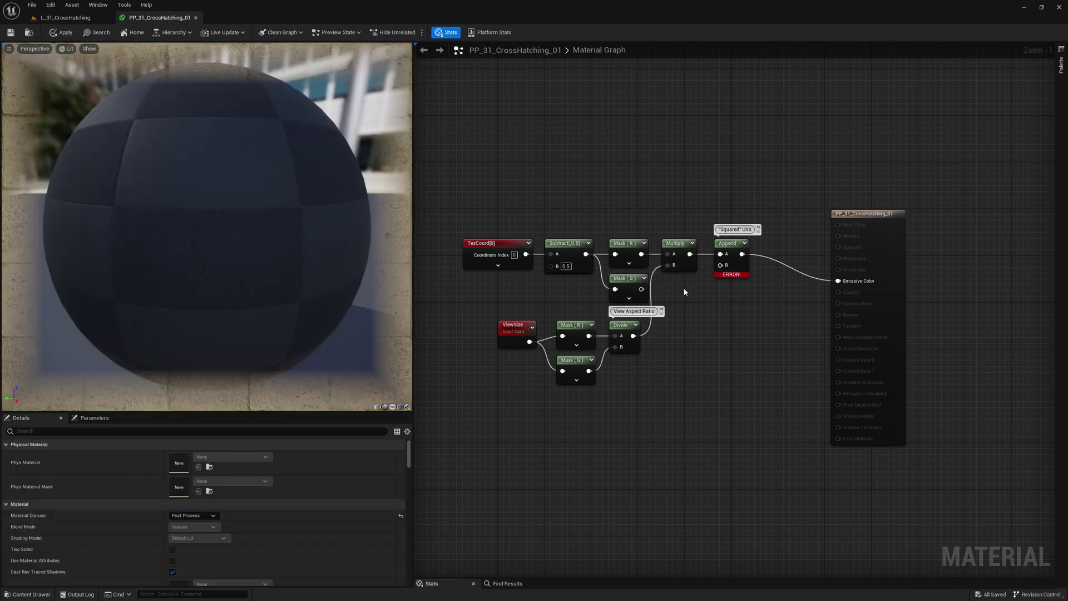
left_click(688, 310)
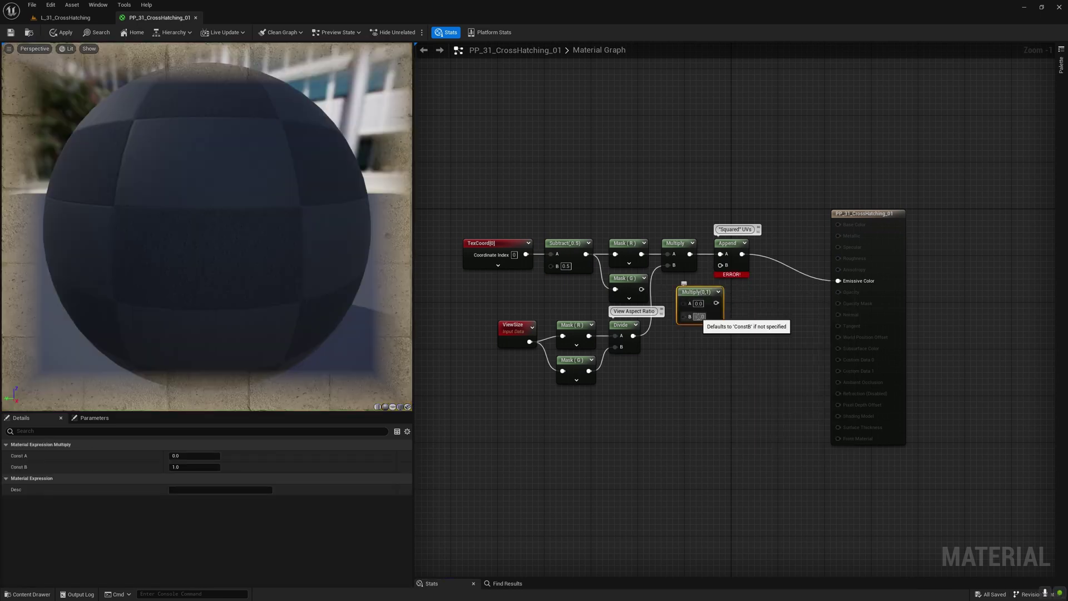
left_click_drag(718, 302, 720, 264)
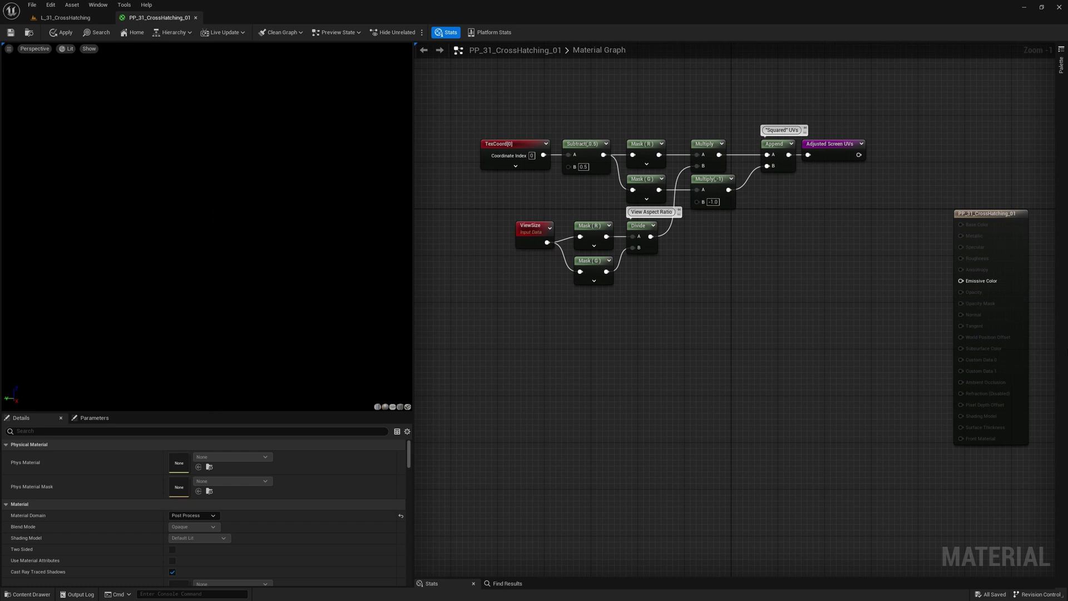
Add a SkyAtmosphereLightDirection node in the empty area below the ViewSize nodes
right_click(602, 378)
type("atmosphere")
left_click(645, 447)
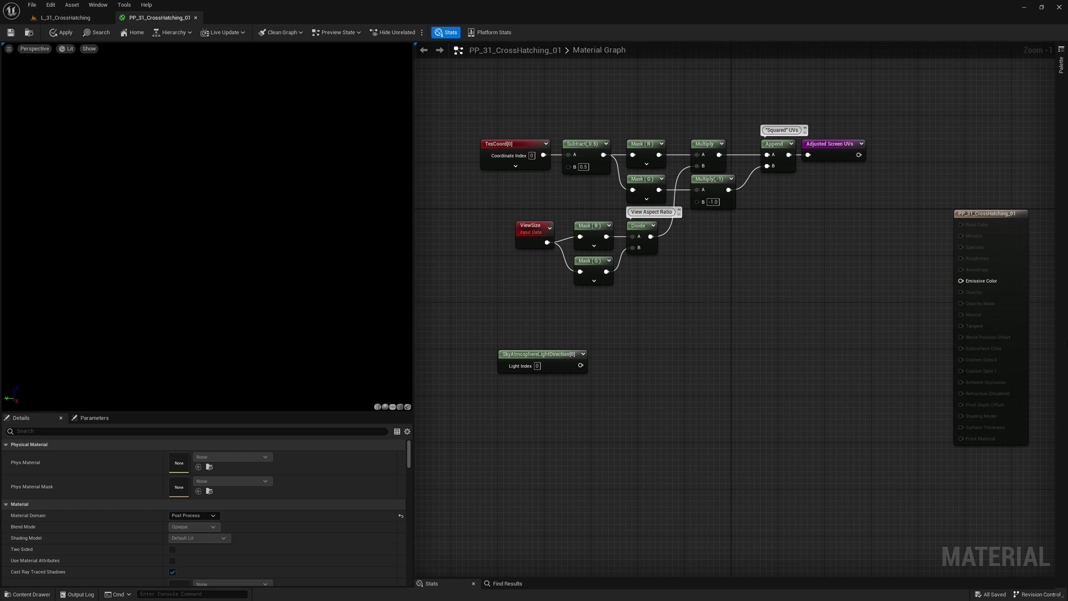
Add a vector transform node fed by the sky atmosphere light direction and choose its source and destination spaces
right_click(654, 376)
type("transf")
key("Return")
left_click_drag(580, 364, 618, 356)
left_click(632, 381)
left_click(619, 408)
left_click(624, 411)
left_click(616, 435)
Add a component mask and a Normalize node after the transformed light direction
key("shift+c")
left_click(706, 352)
left_click_drag(682, 370, 765, 354)
key("n")
left_click(754, 351)
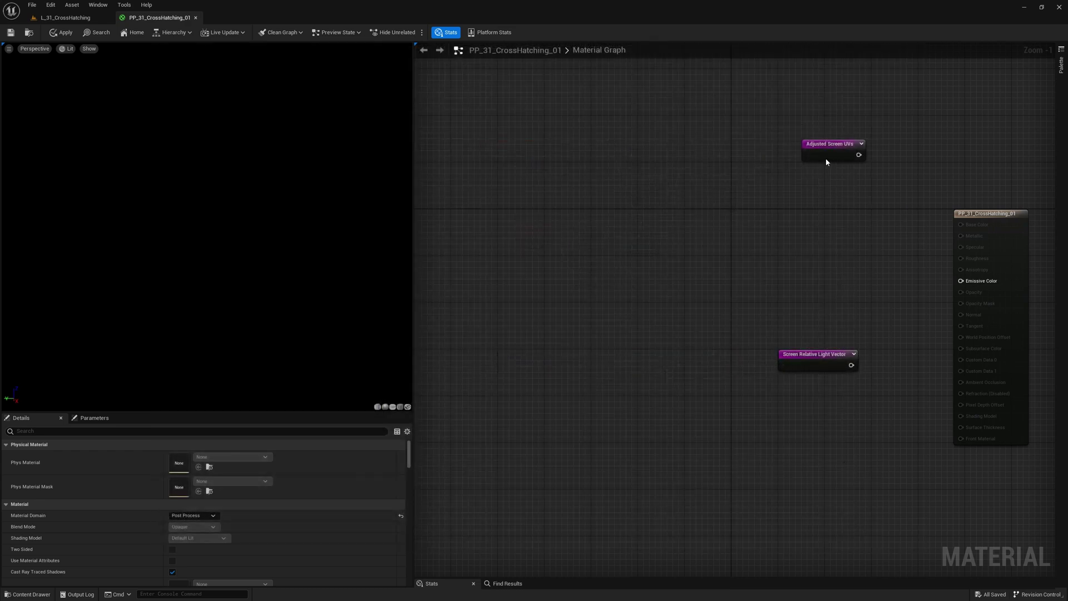
Place the Adjusted Screen UVs and Screen Relative Light Vector reroutes one above the other in the empty graph area
left_click_drag(826, 159, 528, 259)
left_click_drag(787, 361, 496, 280)
left_click(599, 293)
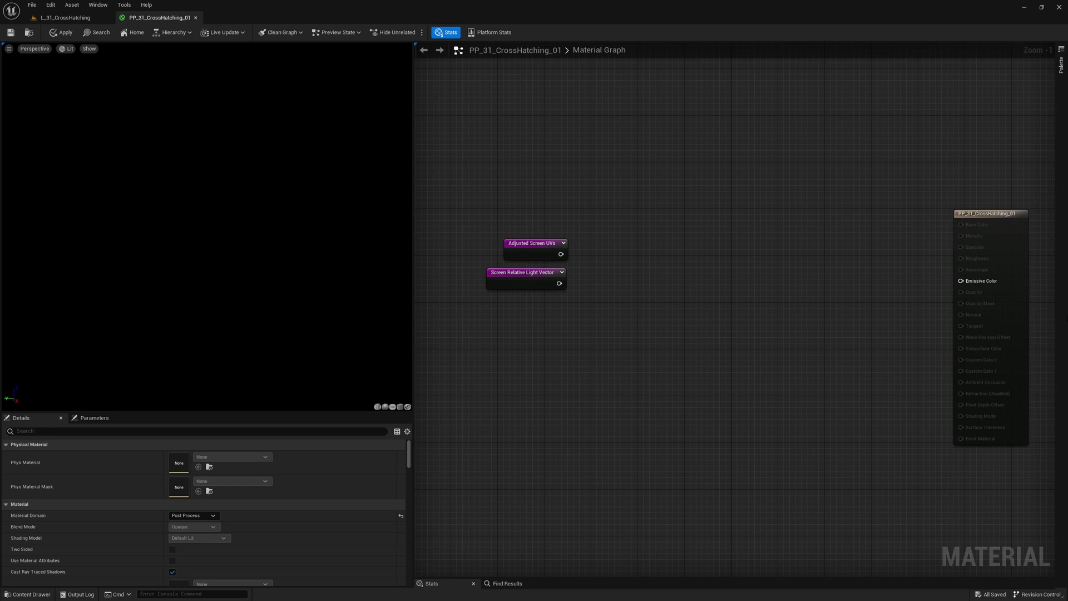
Take the Dot product of Adjusted Screen UVs and Screen Relative Light Vector and connect it to Emissive Color
right_click(601, 249)
type("dot")
key("Return")
left_click_drag(560, 253, 607, 263)
left_click_drag(559, 283, 607, 273)
left_click_drag(610, 248, 595, 240)
left_click_drag(607, 254, 966, 282)
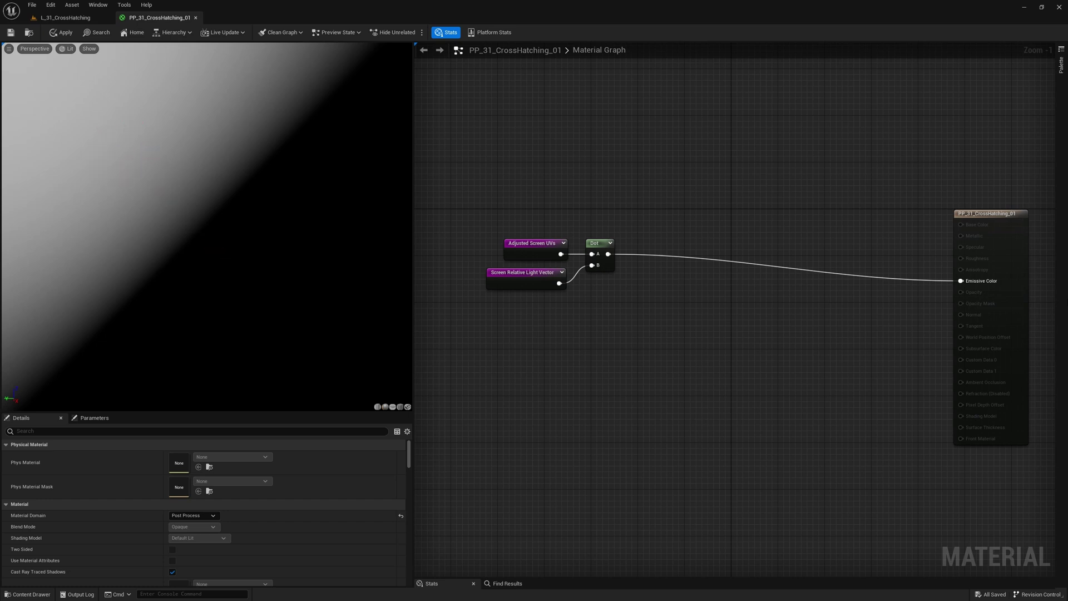
Multiply the Dot result by 50, pass it through a Frac node, and connect that to Emissive Color
key("m")
left_click(660, 287)
left_click_drag(608, 253, 686, 243)
left_click(648, 267)
type("50frac")
left_click_drag(700, 253, 961, 280)
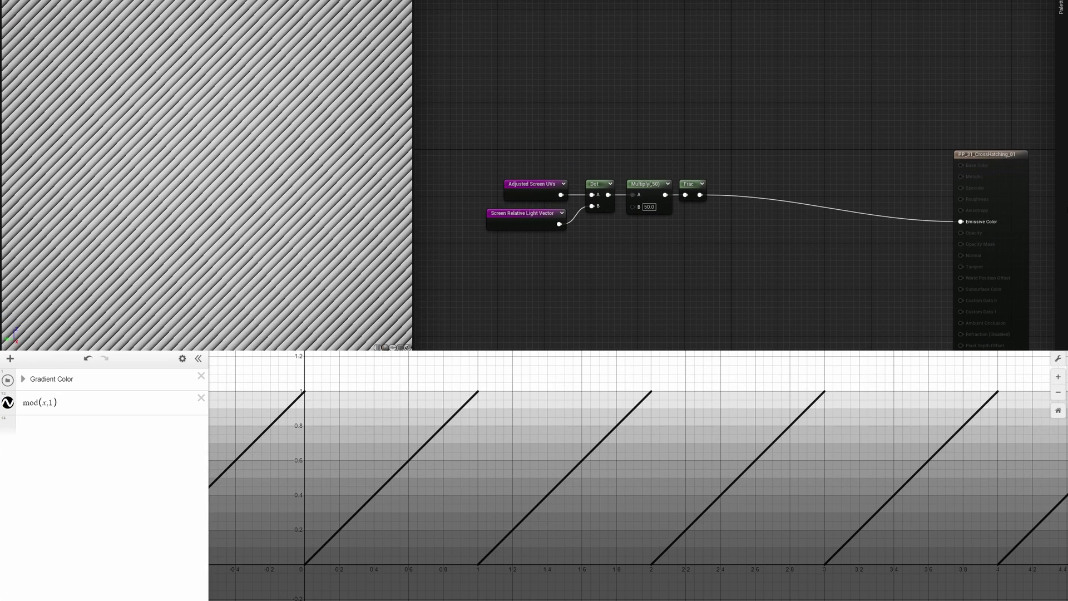
Multiply the Frac output by 2
left_click_drag(206, 175, 306, 175)
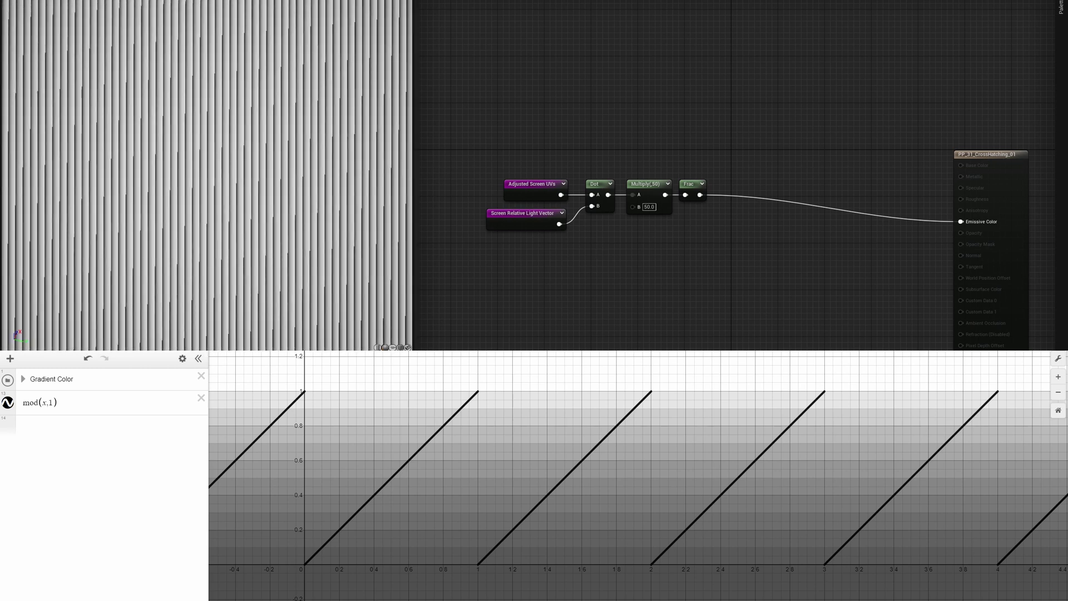
right_click_drag(723, 250, 695, 170)
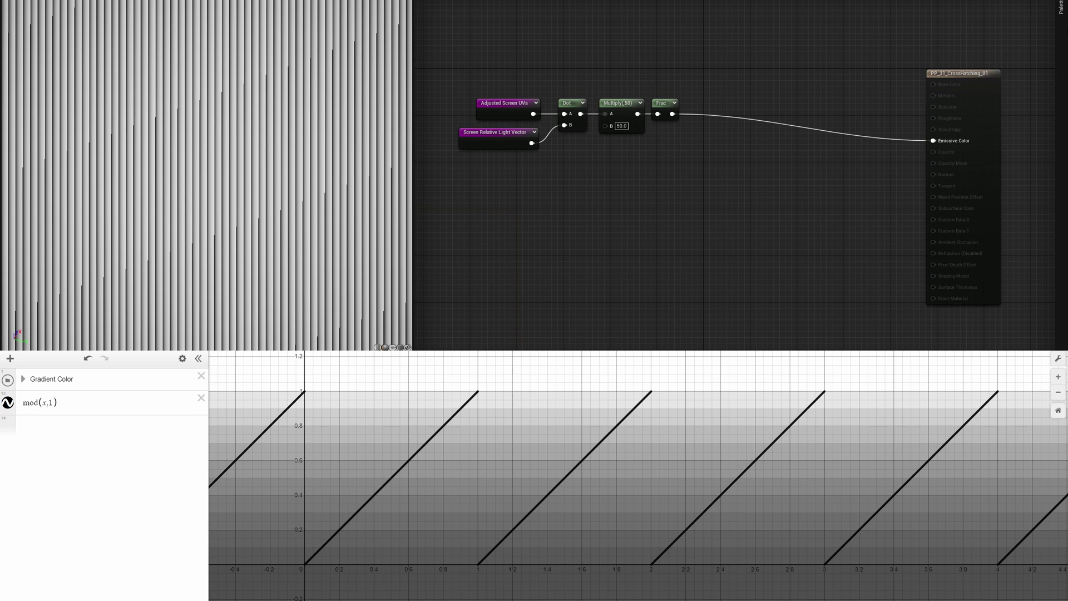
key("ctrl+v")
left_click_drag(671, 114, 699, 118)
left_click_drag(709, 107, 780, 118)
Subtract 1 from the doubled Frac value and send its absolute value to Emissive Color
right_click(777, 105)
type("-")
key("Return")
left_click_drag(785, 106, 743, 100)
type("abs")
left_click_drag(769, 113, 932, 140)
key("Return")
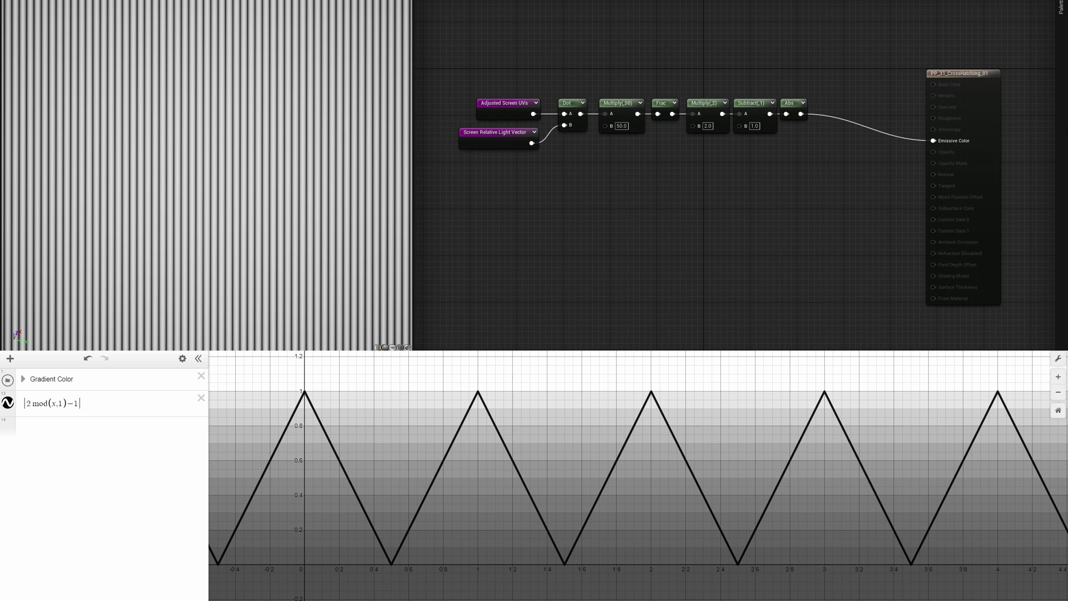
left_click_drag(564, 553, 566, 584)
left_click_drag(563, 579, 570, 579)
left_click_drag(586, 572, 587, 586)
left_click_drag(592, 579, 598, 586)
left_click_drag(601, 573, 601, 587)
left_click_drag(608, 578, 610, 586)
left_click_drag(478, 382, 477, 383)
left_click_drag(478, 380, 477, 365)
mouse_move(506, 365)
left_mouse_down()
mouse_move(534, 383)
mouse_move(582, 389)
left_mouse_up()
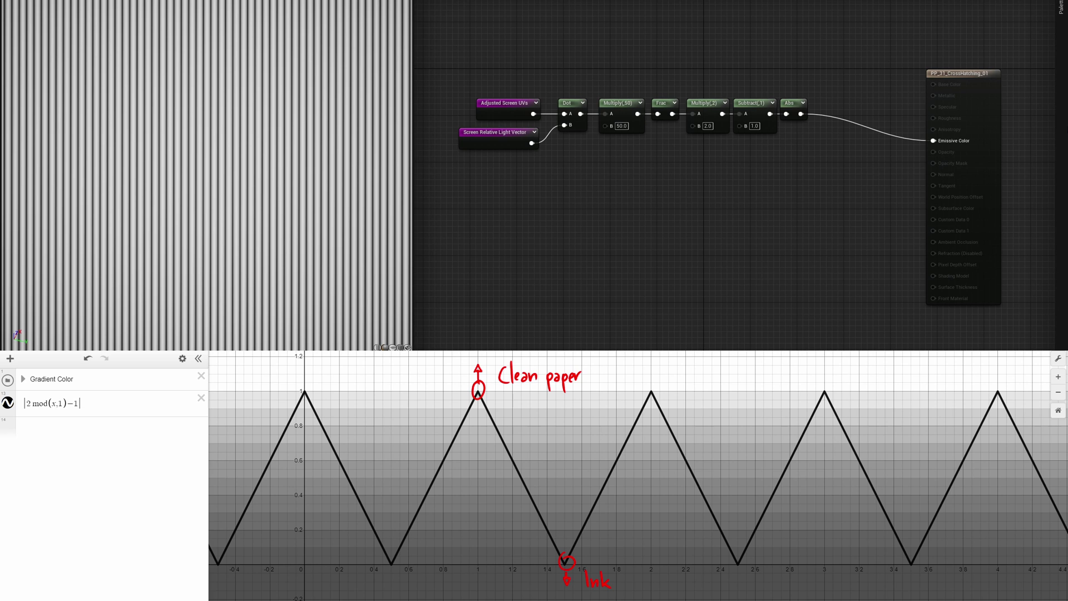
Subtract a 0.2 constant commented "Lines Thickness" from the Abs output
right_click(818, 180)
type("-")
key("Return")
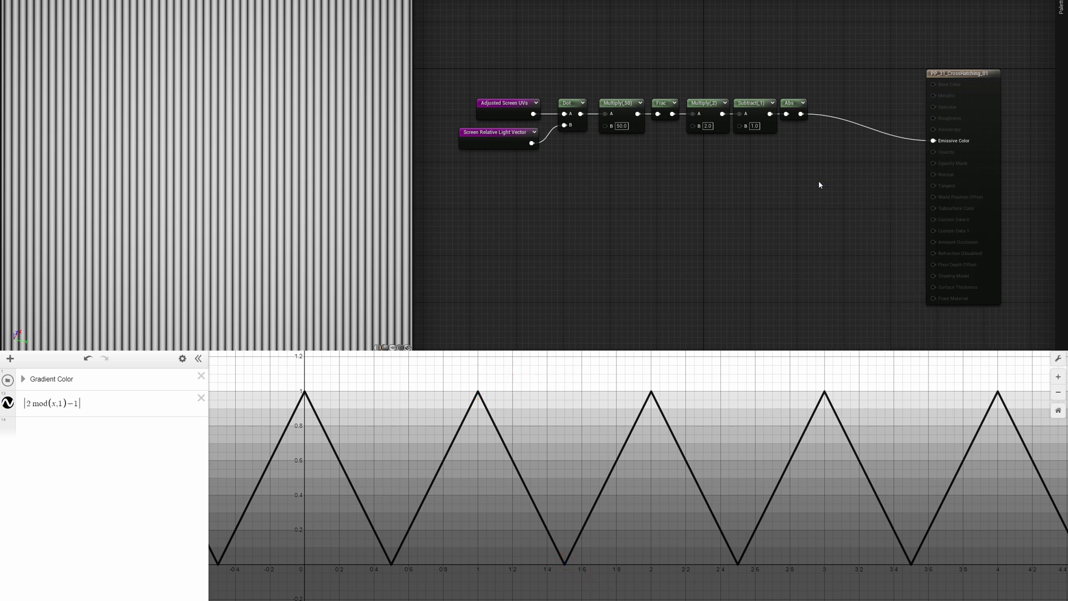
left_click_drag(801, 114, 824, 196)
left_click_drag(818, 184, 797, 182)
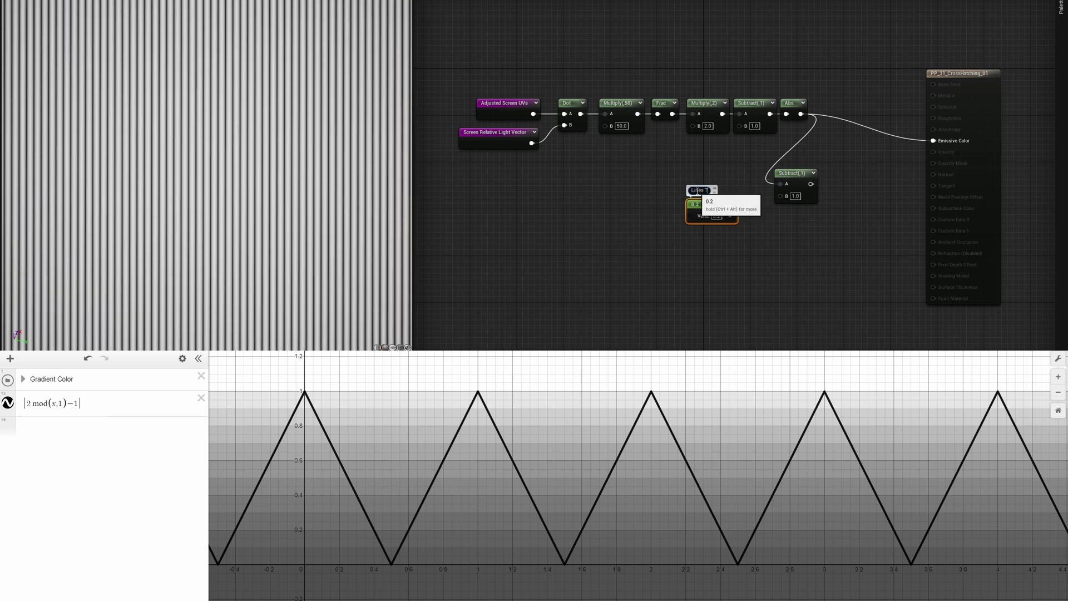
left_click_drag(697, 192, 720, 190)
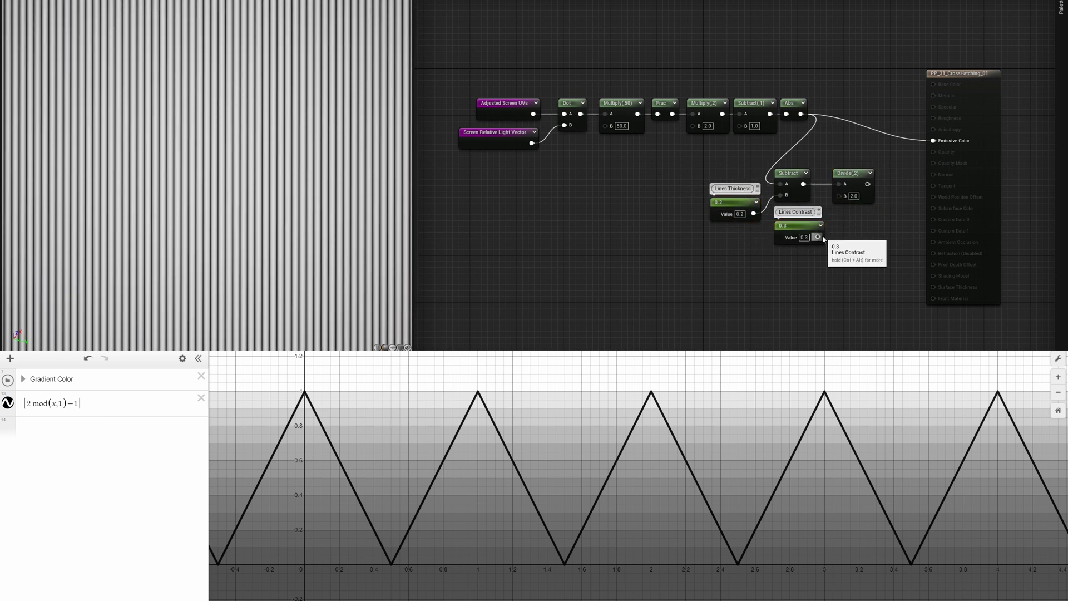
Divide the Subtract result by the 0.3 Lines Contrast constant and route it through Saturate to Emissive Color
left_click_drag(818, 237, 881, 186)
type("sat")
key("Return")
left_click_drag(896, 183, 932, 140)
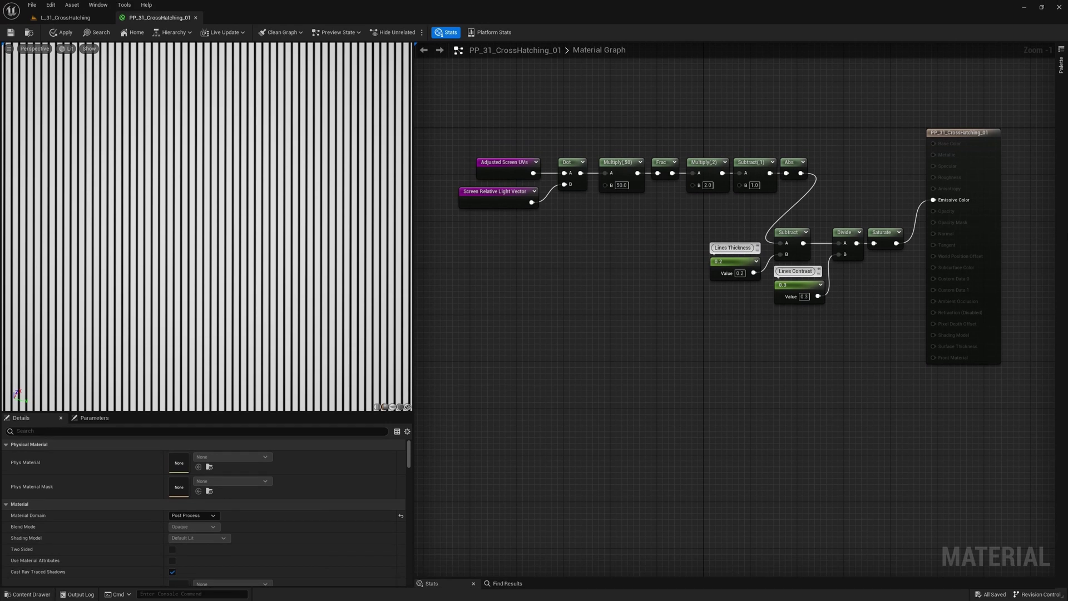
Add a SceneTexture node below the line nodes and set its scene texture to PostProcessInput0
right_click(567, 390)
type("scenete")
key("Return")
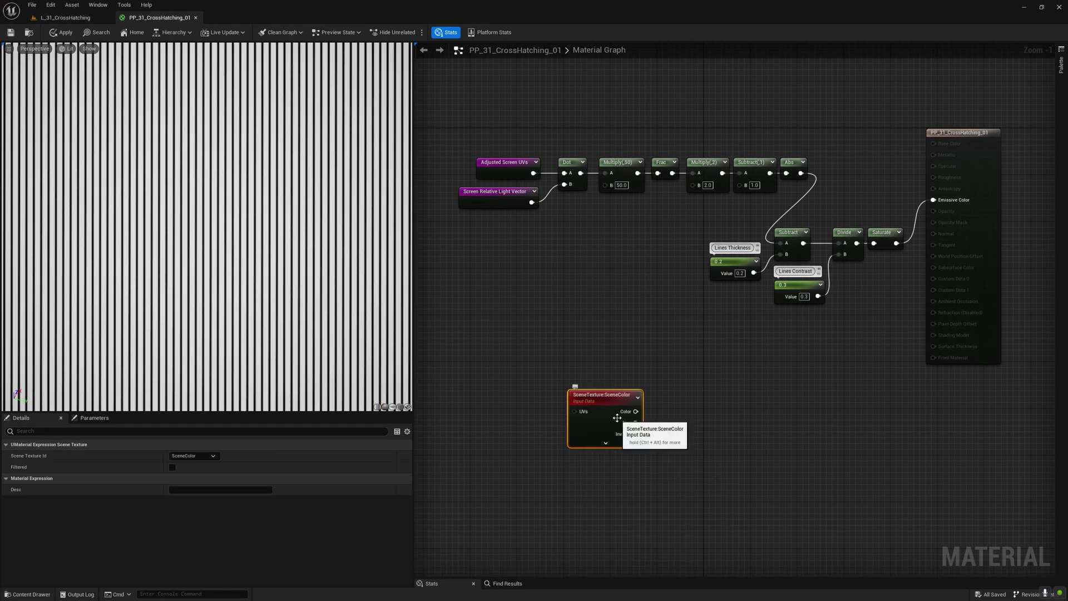
left_click(606, 442)
left_click(615, 430)
left_click(615, 576)
left_click_drag(630, 457, 521, 405)
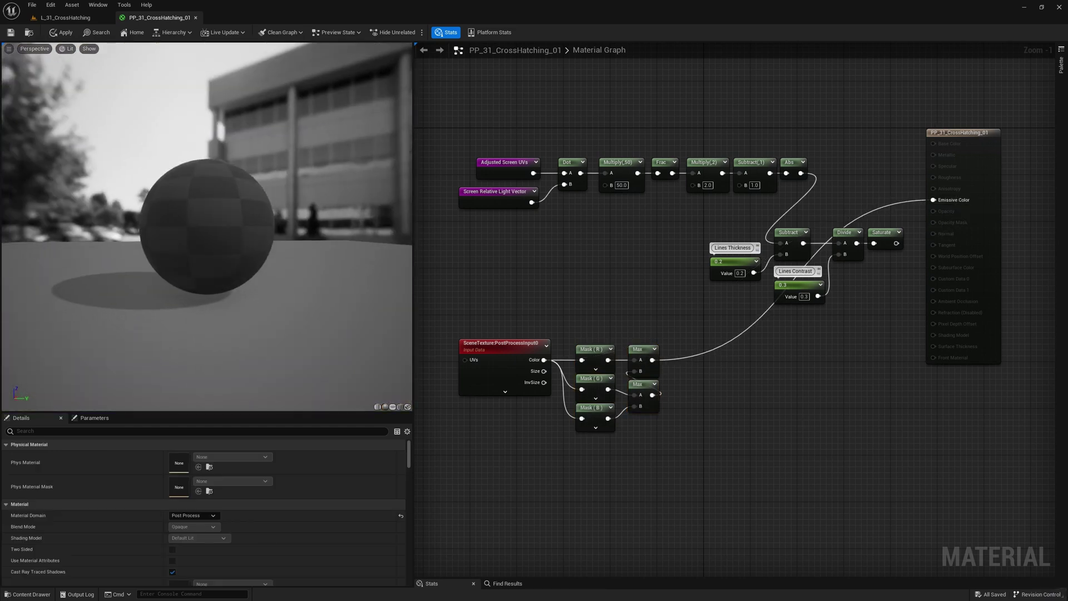
Add a clamped InverseLerp with A 0.5 and B 0.8, using the Max output as its value
right_click(724, 371)
type("inver")
left_click(759, 391)
left_click_drag(652, 360, 729, 412)
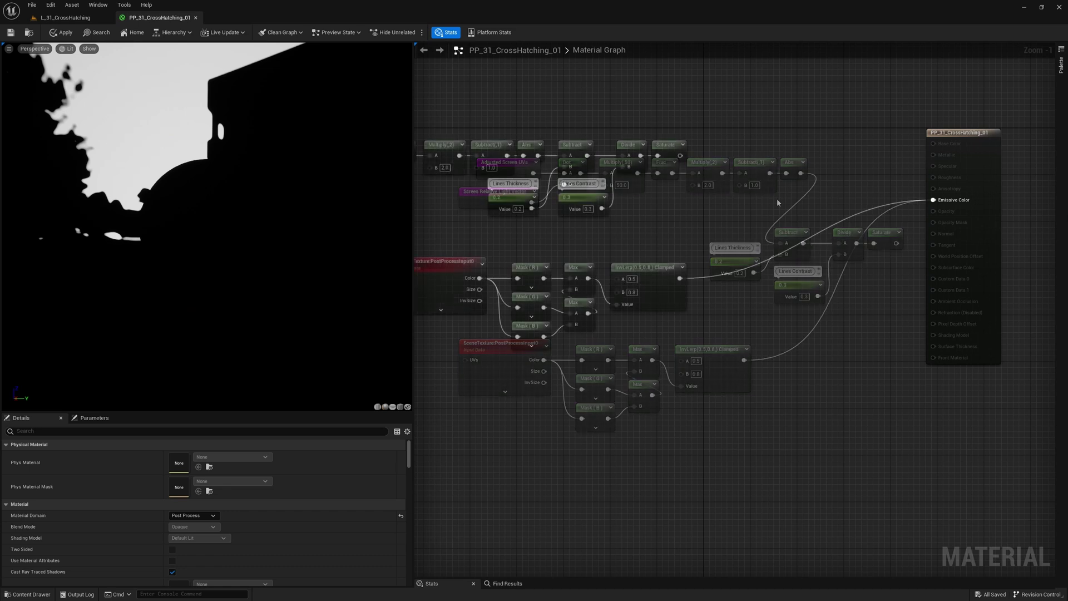
Invert the Saturate output and the InverseLerp output with separate OneMinus nodes
key("o")
left_click(718, 182)
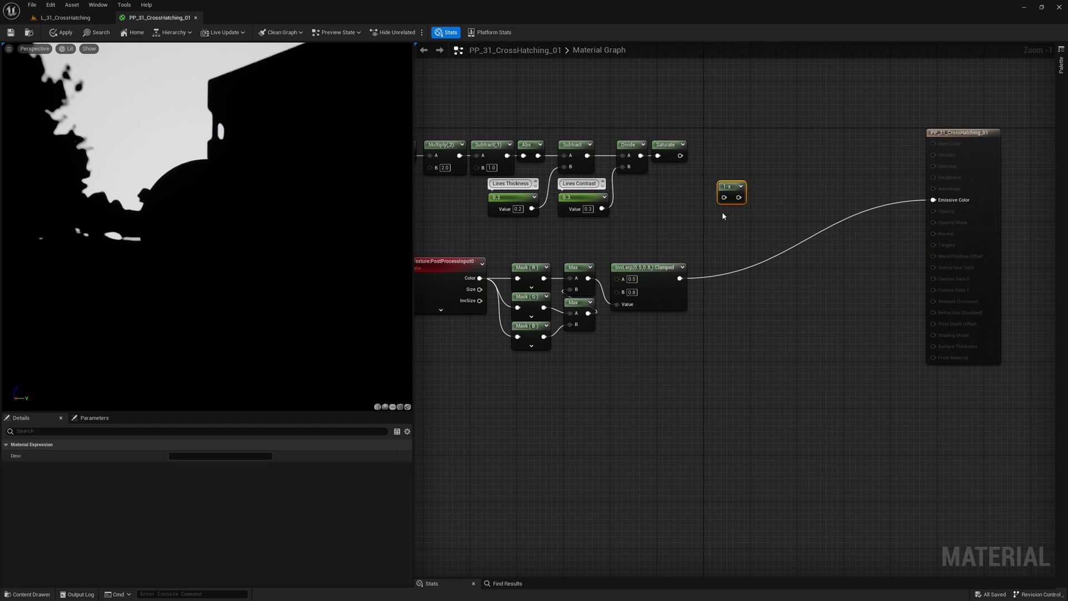
key("ctrl+d")
left_click_drag(680, 156, 721, 197)
mouse_move(679, 278)
left_mouse_down()
mouse_move(761, 197)
mouse_move(736, 226)
left_mouse_up()
Multiply the two inverted masks and connect the product through another OneMinus node to Emissive Color
key("m")
left_click(755, 182)
key("o")
left_click(796, 182)
left_click_drag(779, 197, 932, 200)
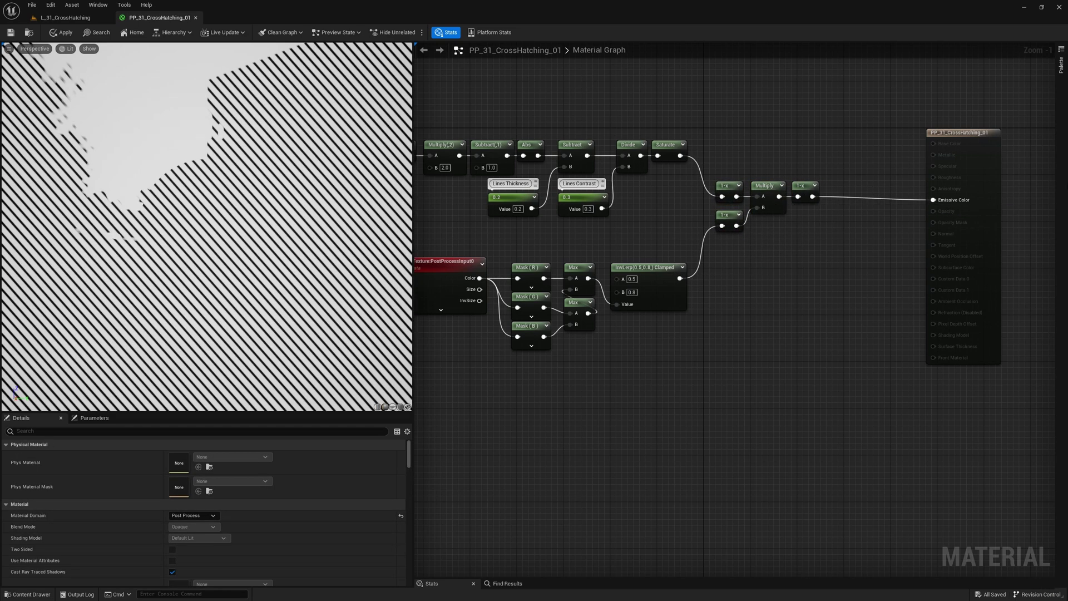
Insert another Multiply node between the mask product and the final OneMinus node
left_click_drag(805, 187, 887, 188)
key("m")
left_click(818, 182)
left_click_drag(778, 196, 827, 196)
left_click_drag(857, 196, 879, 196)
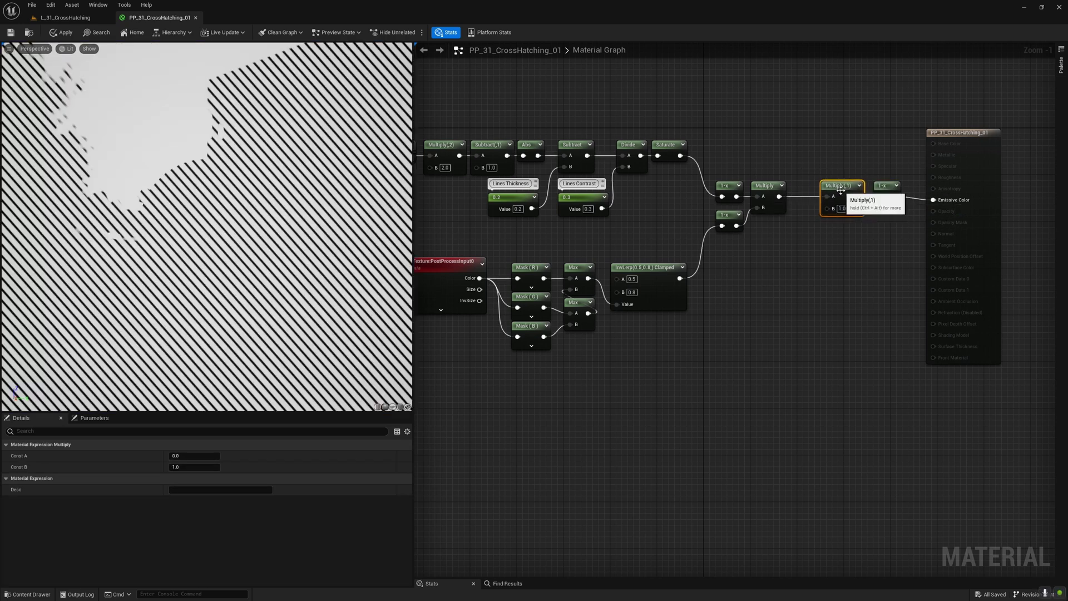
Add a 0.8 constant commented "Lines Opacity" and connect it to B of the newly inserted Multiply
key("1")
left_click(764, 238)
left_click(790, 252)
type("0.8")
left_click(767, 232)
left_click(777, 227)
type("Lines Opacity")
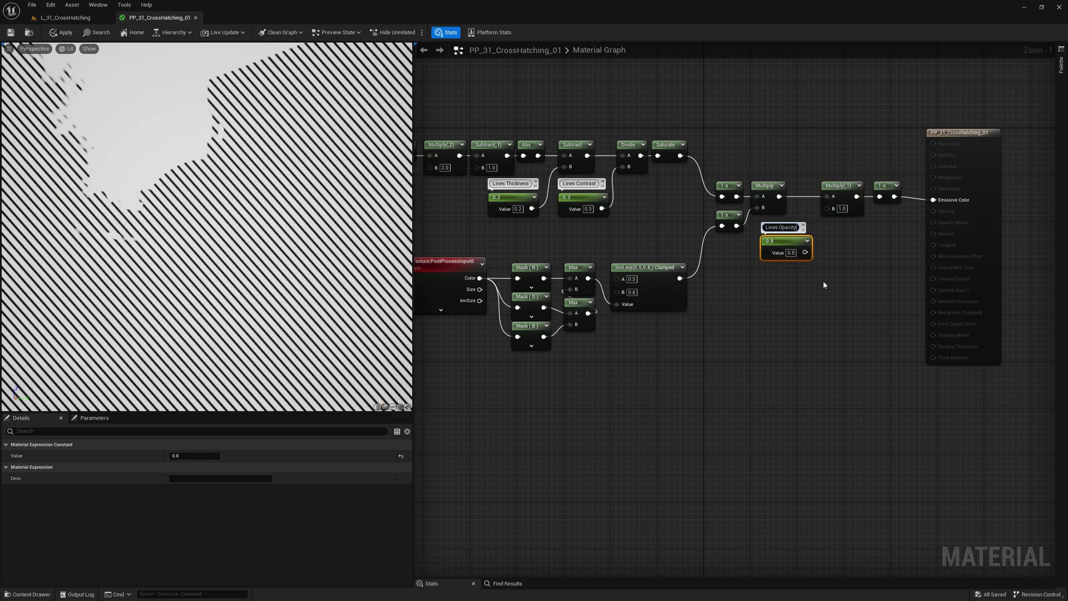
key("Return")
mouse_move(802, 246)
left_mouse_down()
mouse_move(791, 243)
mouse_move(827, 208)
left_mouse_up()
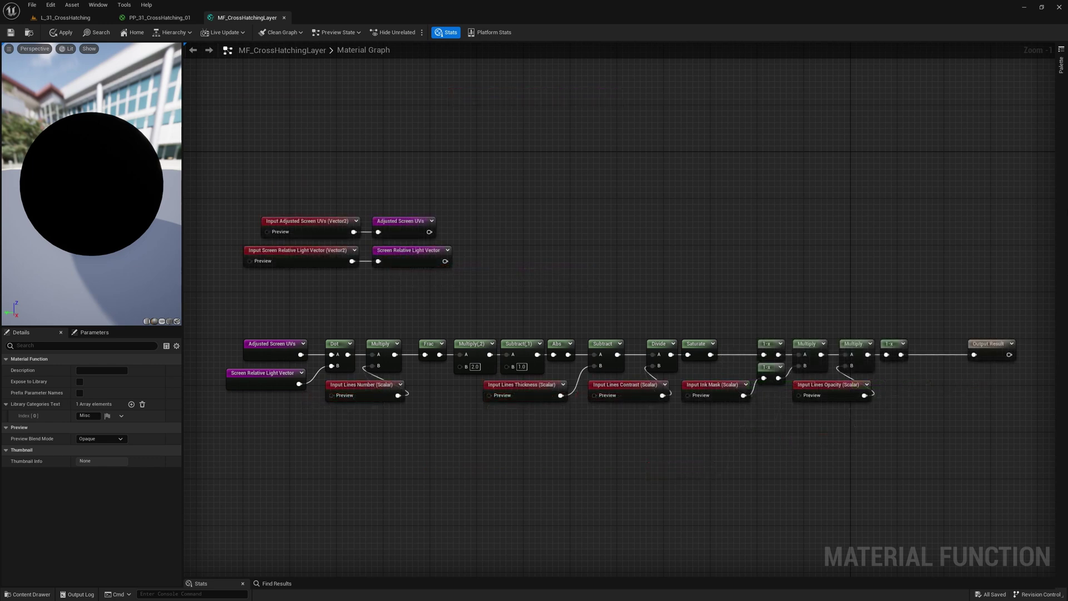
Place a Rotator node between the Screen Relative Light Vector input and its named reroute in MF_CrossHatchingLayer
scroll(376, 295, "down", 1)
scroll(261, 251, "up", 9, "ctrl")
left_click_drag(642, 260, 949, 261)
right_click(662, 333)
type("rotat")
key("Return")
left_click_drag(695, 348, 669, 269)
Set the Rotator's Center X and Center Y to 0 and its Speed to 3.141592*2
left_click(700, 338)
left_click(717, 371)
type("0")
left_click(724, 345)
type("0")
left_click(710, 400)
type("3.141592*")
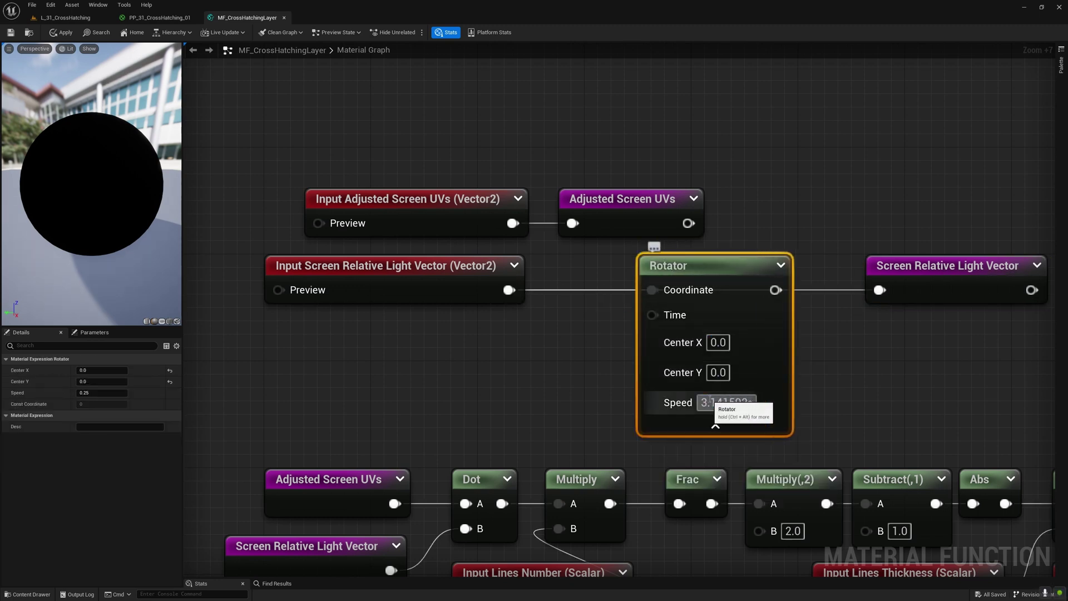
type("2")
key("Return")
Connect the Rotator's output to the Screen Relative Light Vector reroute and tidy the row of nodes
left_click_drag(774, 290, 878, 289)
left_click_drag(900, 271, 833, 271)
left_click_drag(726, 269, 646, 268, "shift")
Add a scalar function input named "Lines Direction" below the Screen Relative Light Vector input
left_click(372, 360)
right_click(368, 360)
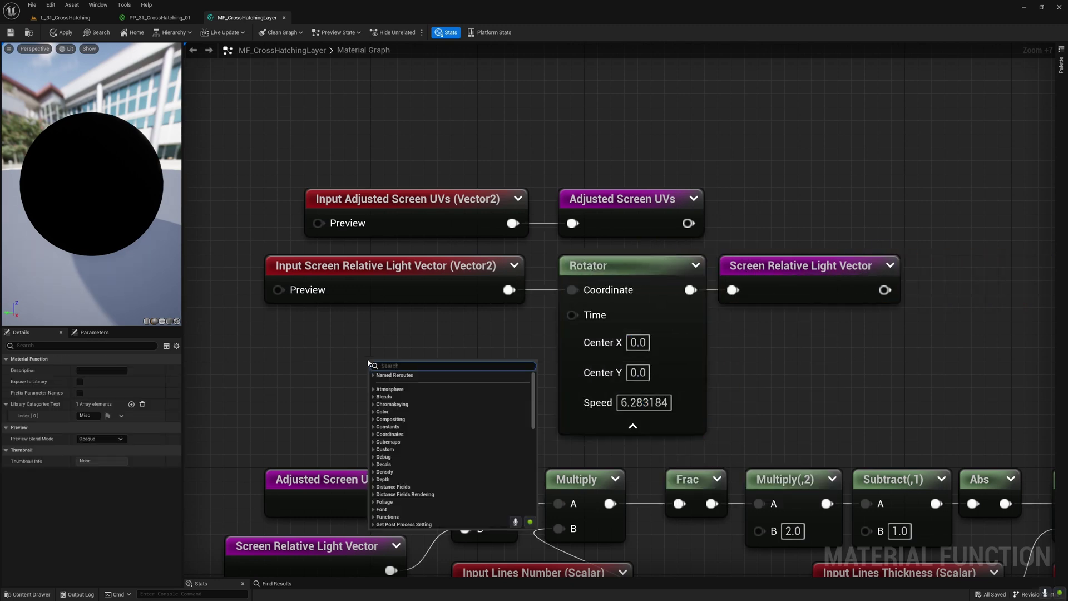
type("input")
key("Return")
left_click(103, 393)
left_click(103, 401)
left_click(114, 371)
type("Lines Directi")
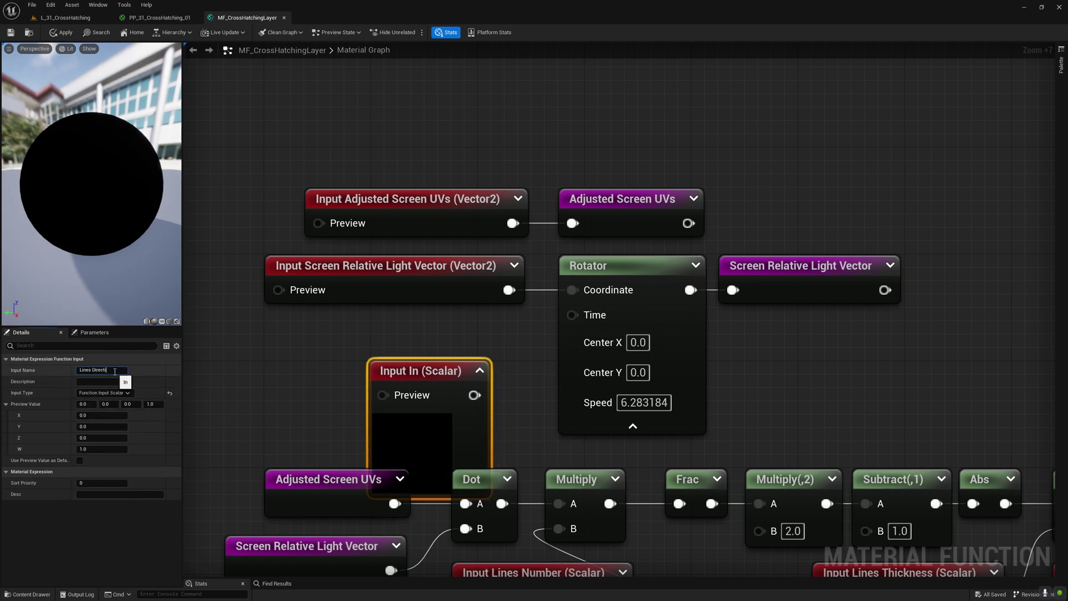
type("on")
key("Return")
Place the Lines Direction input beside the Rotator and connect it to the Rotator's Time
left_click(546, 369)
left_click_drag(447, 369, 407, 330)
left_click_drag(502, 357, 572, 314)
left_click(528, 395)
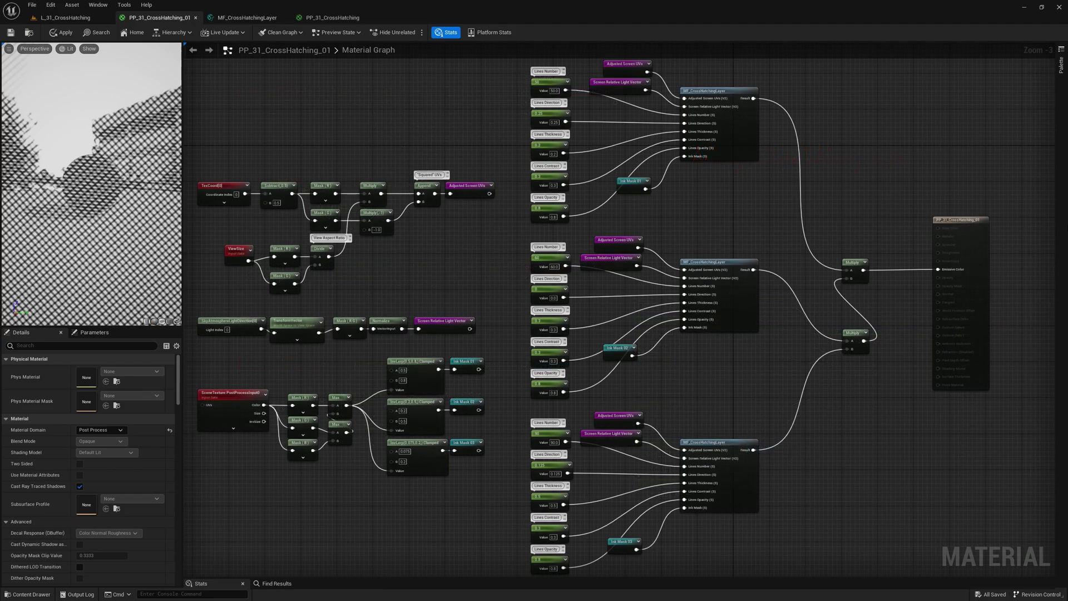
Enlarge the preview and set the Lines Number constants of the three hatching layers to 300, 350 and 200
left_click_drag(183, 213, 503, 213)
left_click_drag(338, 326, 338, 476)
left_click_drag(297, 290, 445, 289)
left_click(874, 90)
type("300")
key("Return")
left_click(875, 266)
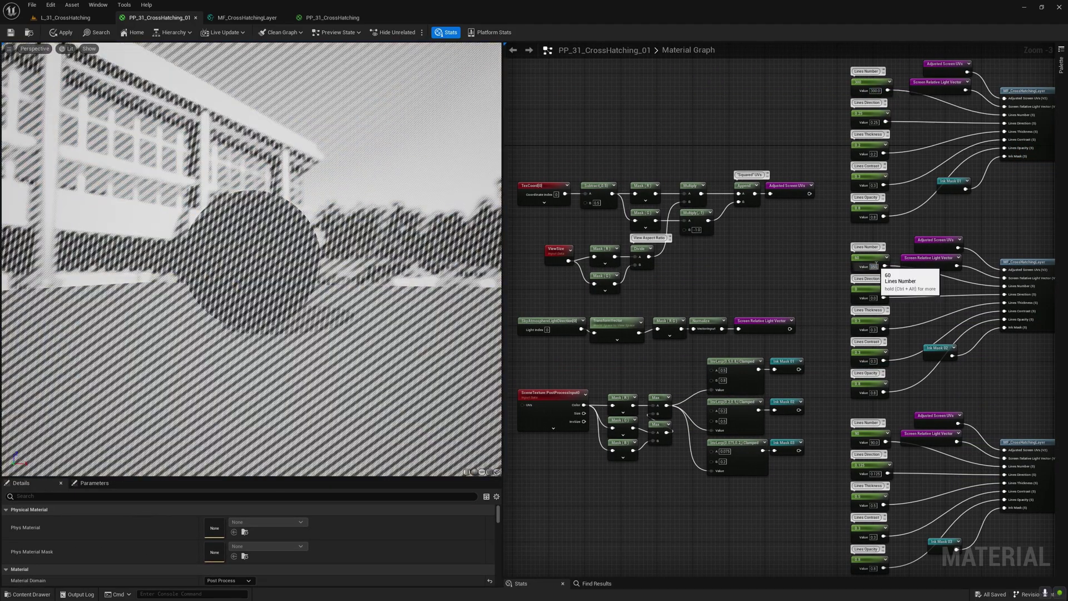
type("350")
key("Return")
double_click(874, 442)
type("200")
key("Return")
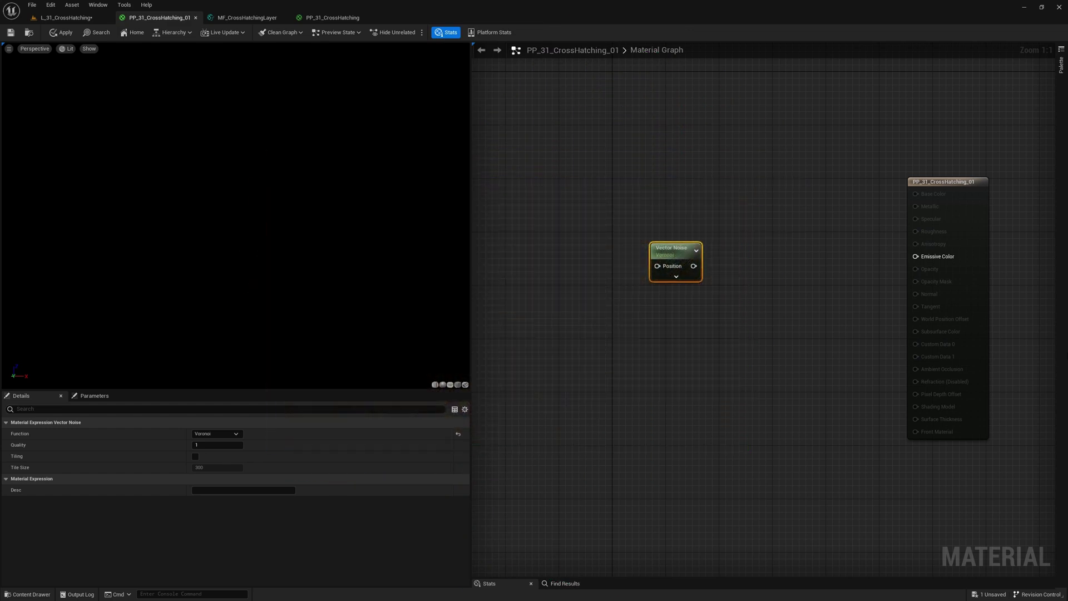
Add an Adjusted Screen UVs reroute and connect it to A of a new Multiply node before the Vector Noise
right_click(565, 256)
type("adju")
key("Return")
left_click_drag(578, 261, 513, 254)
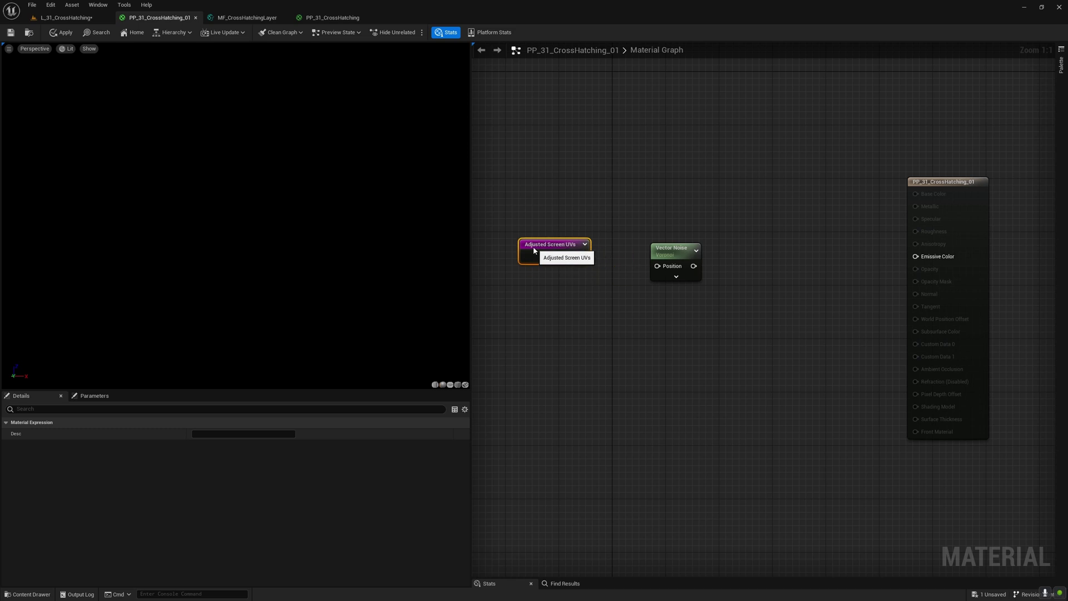
left_click_drag(668, 250, 698, 254)
key("m")
left_click(615, 249)
left_click_drag(562, 263, 604, 256)
Add a constant of 20 commented "Number of Voronoi Cells" and connect it to the Multiply's B
left_click(551, 324)
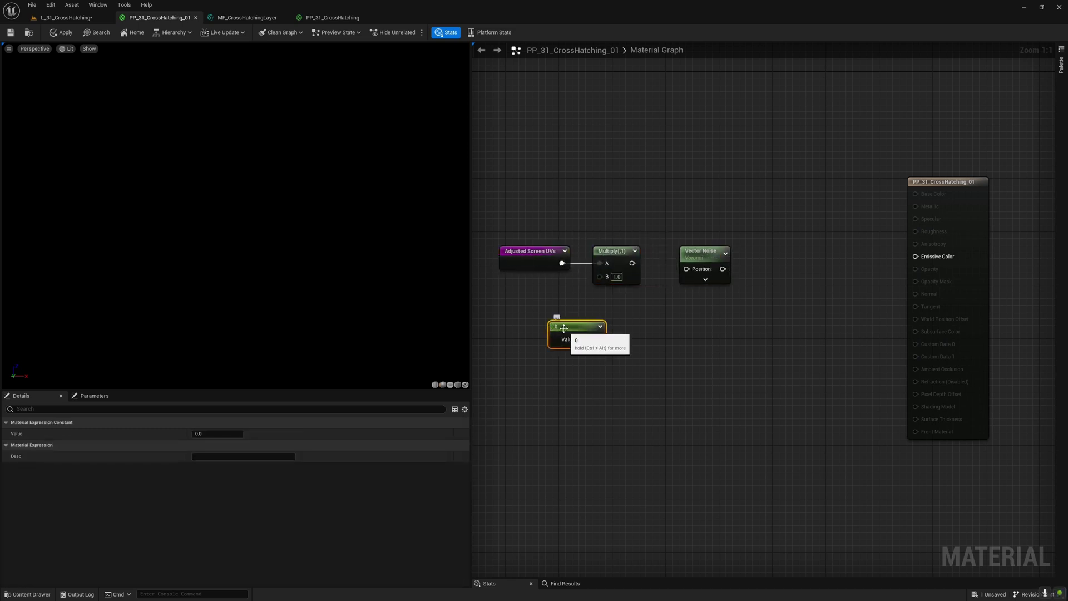
left_click(556, 311)
type("Number of Voronoi Cells")
key("Return")
left_click(582, 339)
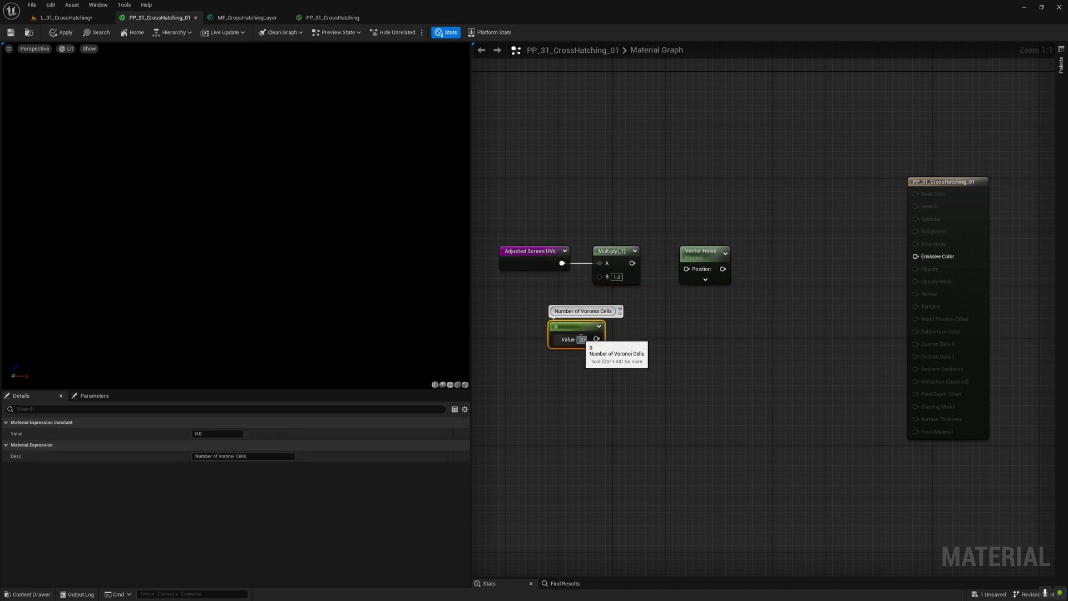
type("20")
key("Return")
left_click_drag(566, 326, 517, 291)
left_click_drag(550, 303, 598, 275)
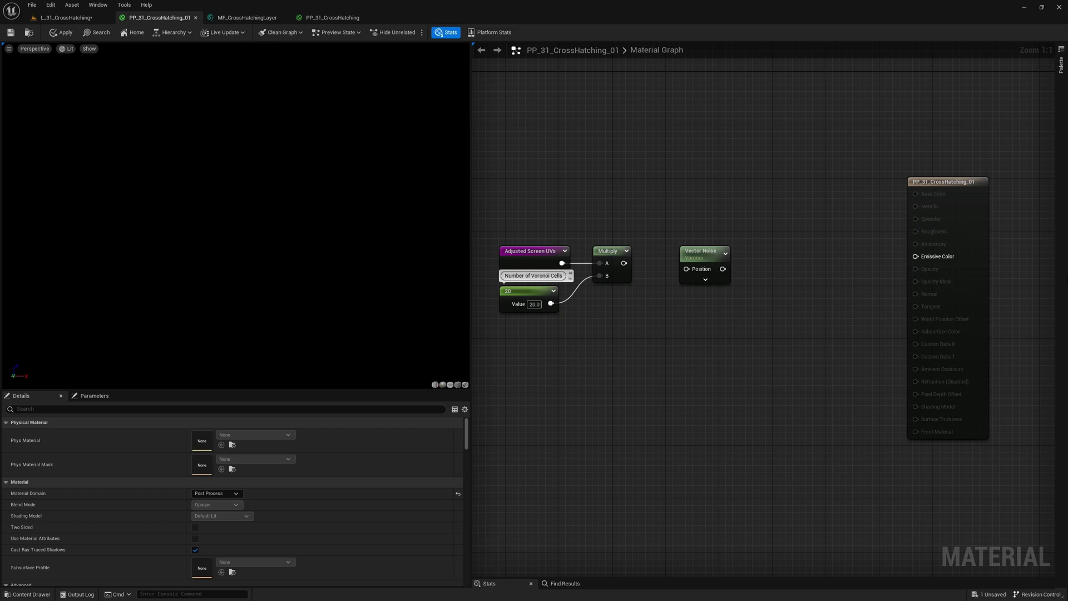
Add an Append node before the Vector Noise and connect the Multiply output to its A
left_click_drag(699, 254, 766, 250)
right_click(743, 258)
type("appendv")
key("Return")
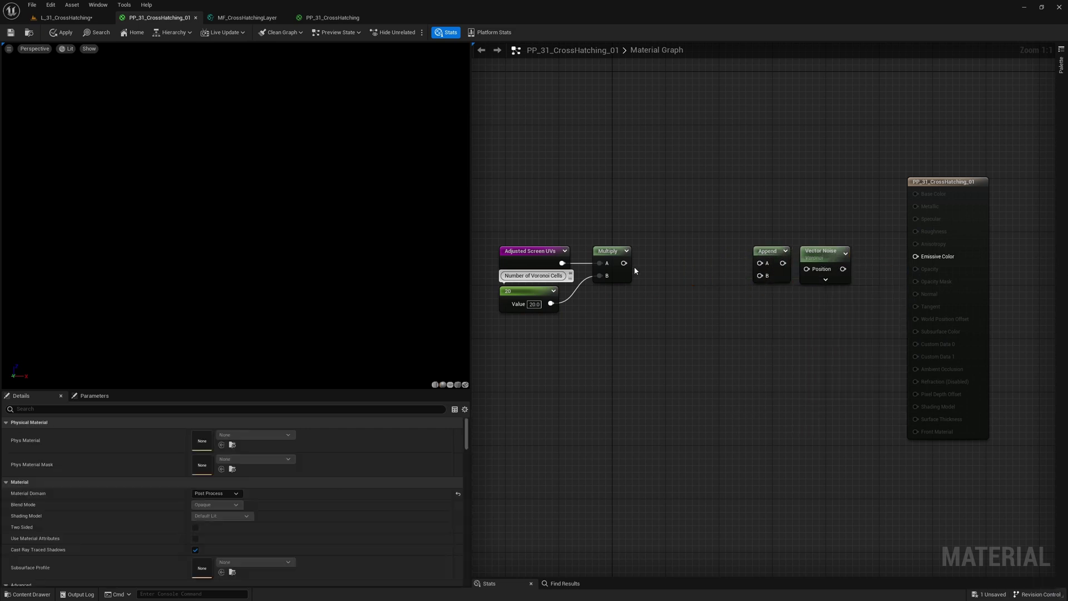
left_click_drag(624, 263, 760, 263)
Add a constant commented "Voronoi Random Seed", connect it to the Append's B, and tighten the node layout
key("1")
left_click(653, 300)
left_click(656, 287)
type("Voronoi Random Seed")
key("Return")
left_click_drag(673, 301, 760, 276)
left_click_drag(765, 254, 732, 253)
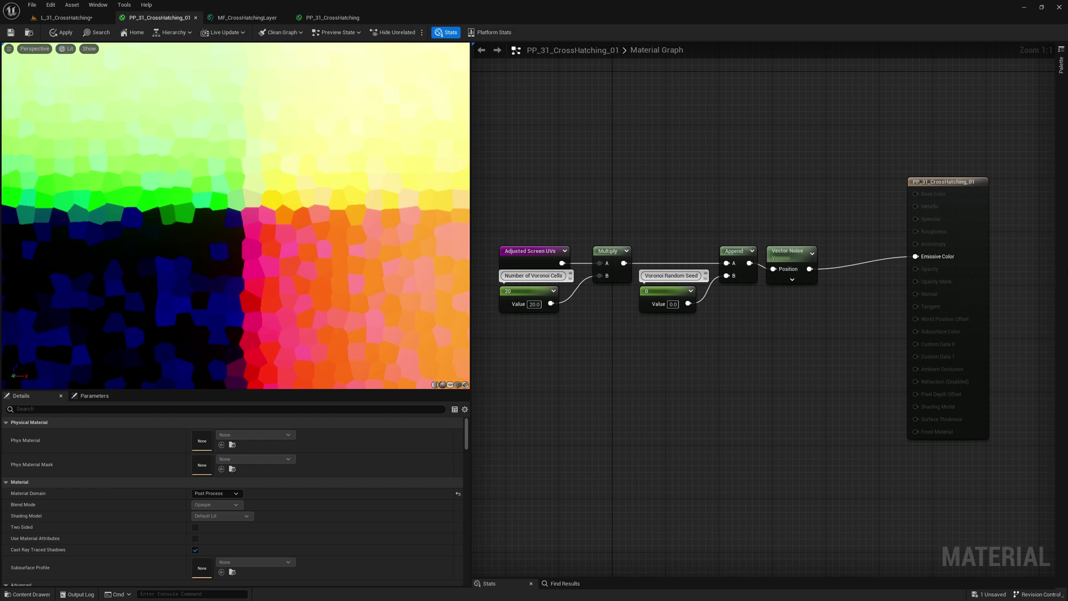
Add an R G B component mask fed by the Voronoi Vector Noise output
left_click(826, 301, "shift")
left_click_drag(809, 269, 820, 357)
left_click(853, 327)
left_click(851, 358)
Add a second Vector Noise node with the Cellnoise function after the R G B mask
right_click(813, 335)
type("vec")
key("Return")
left_click_drag(839, 345, 818, 336)
left_click(823, 379)
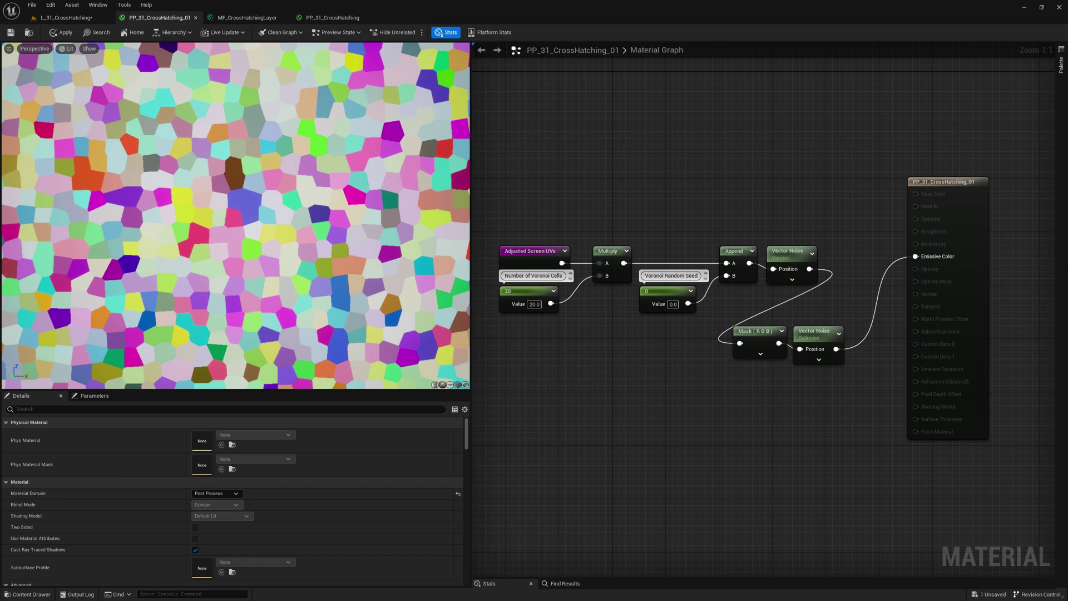
Copy the whole Voronoi noise node chain into the MF_CrossHatchingLayer function
left_click_drag(493, 214, 882, 400)
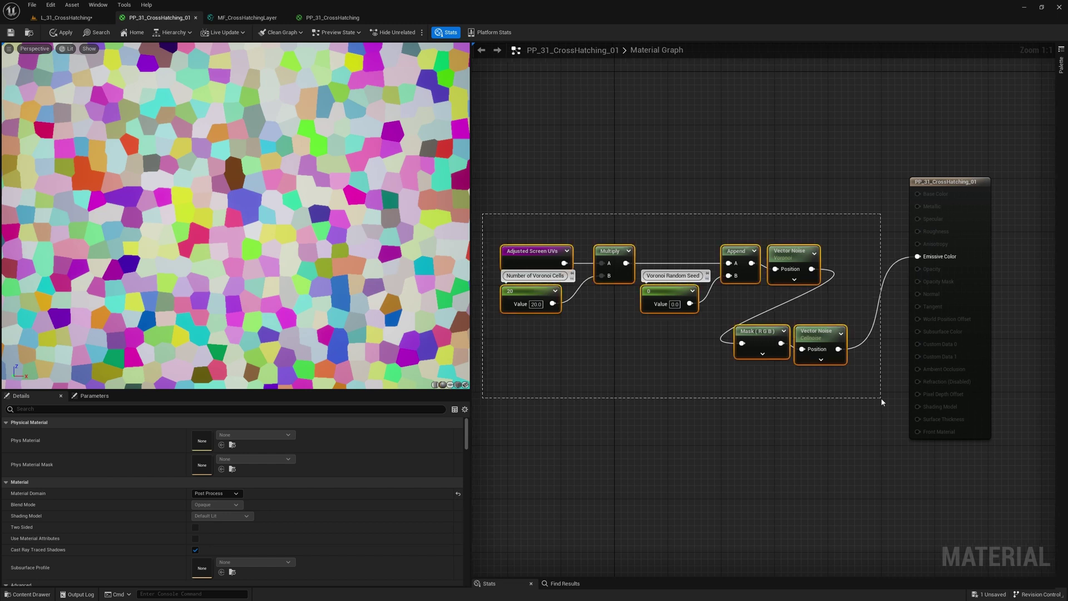
key("ctrl+c")
left_click(247, 17)
key("ctrl+v")
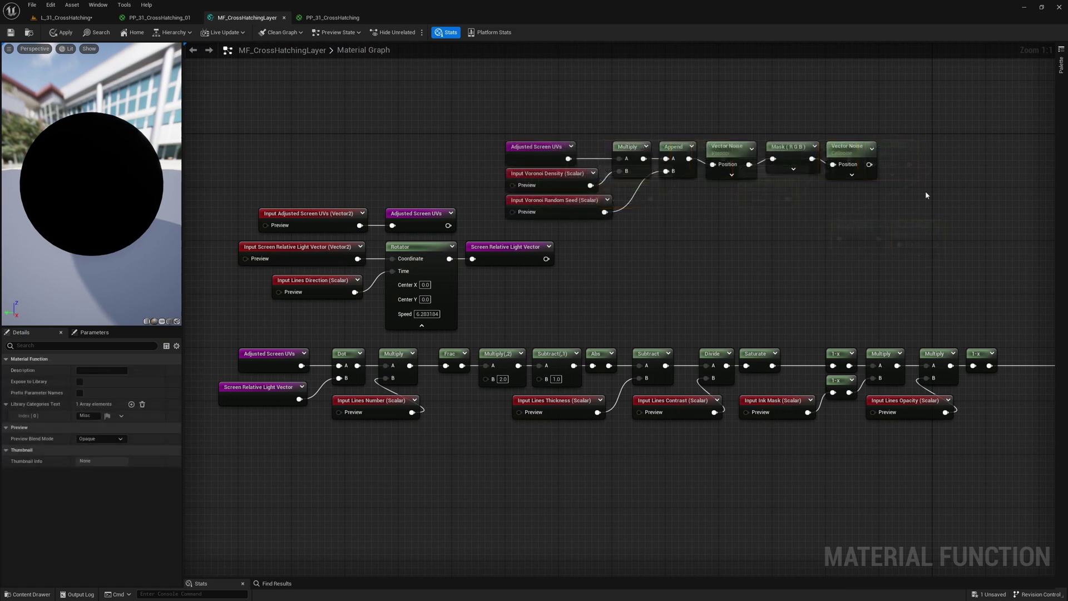
Mask the final noise output to R and store it in a named reroute called "Voronoi Random Data 01"
left_click(907, 159)
left_click_drag(922, 159, 949, 165)
type("named")
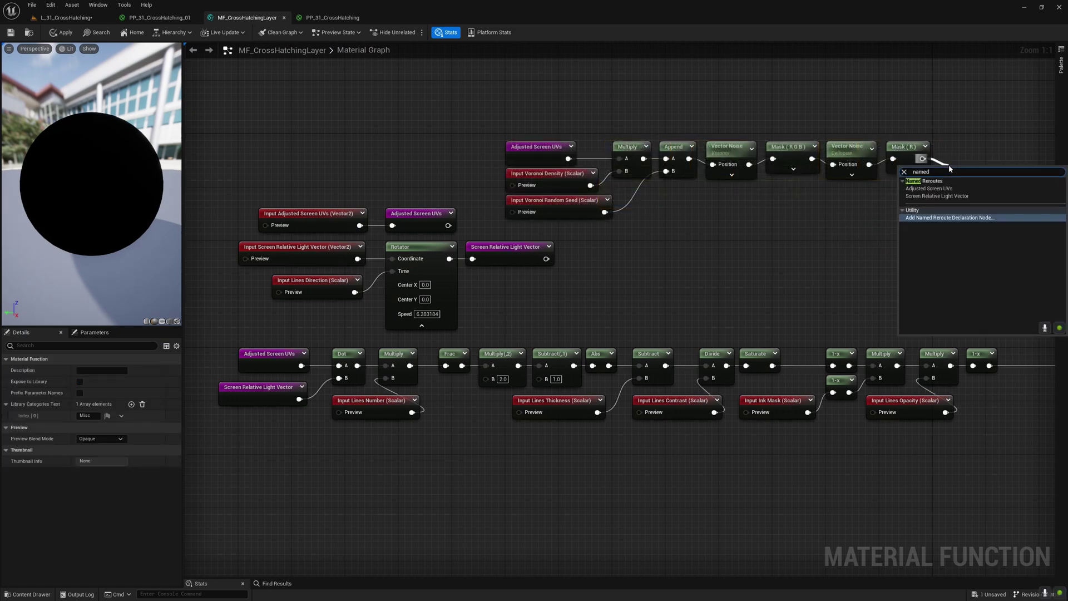
key("Return")
type("Voronoi Random Data 01")
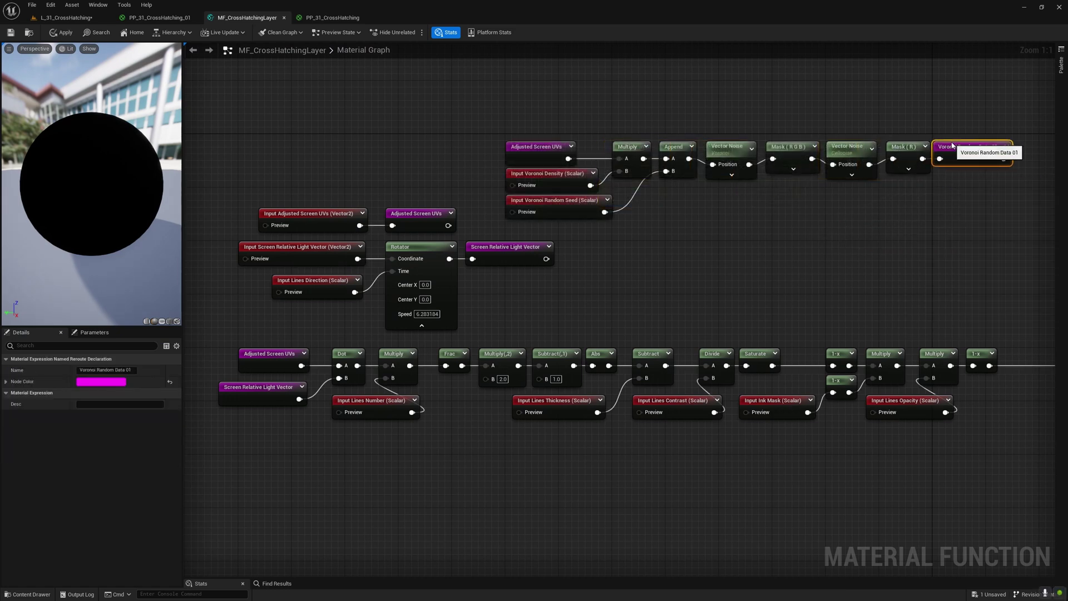
key("Return")
Duplicate the Rotator and place it between the lower Screen Relative Light Vector reroute and B of the Dot node
right_click_drag(329, 444, 652, 352)
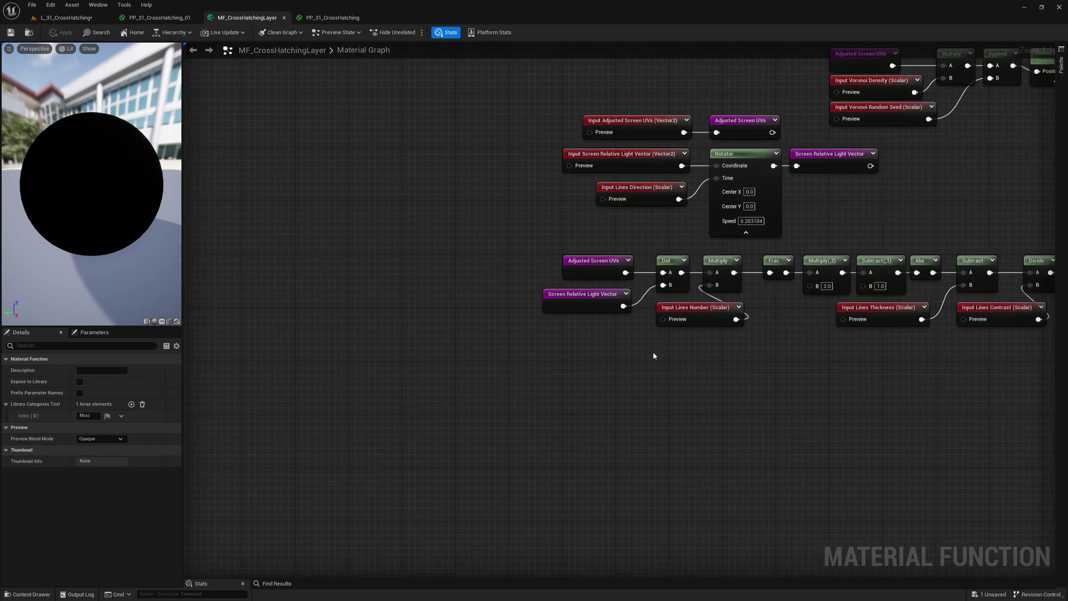
scroll(605, 346, "up", 5, "ctrl")
left_click_drag(568, 278, 313, 278)
left_click(873, 106)
key("ctrl+c")
key("ctrl+v")
left_click_drag(382, 278, 542, 325)
key("q")
left_click_drag(651, 281, 704, 241)
Add a Voronoi Random Data 01 reroute below the light vector and connect it to the duplicated Rotator's Time
right_click(300, 348)
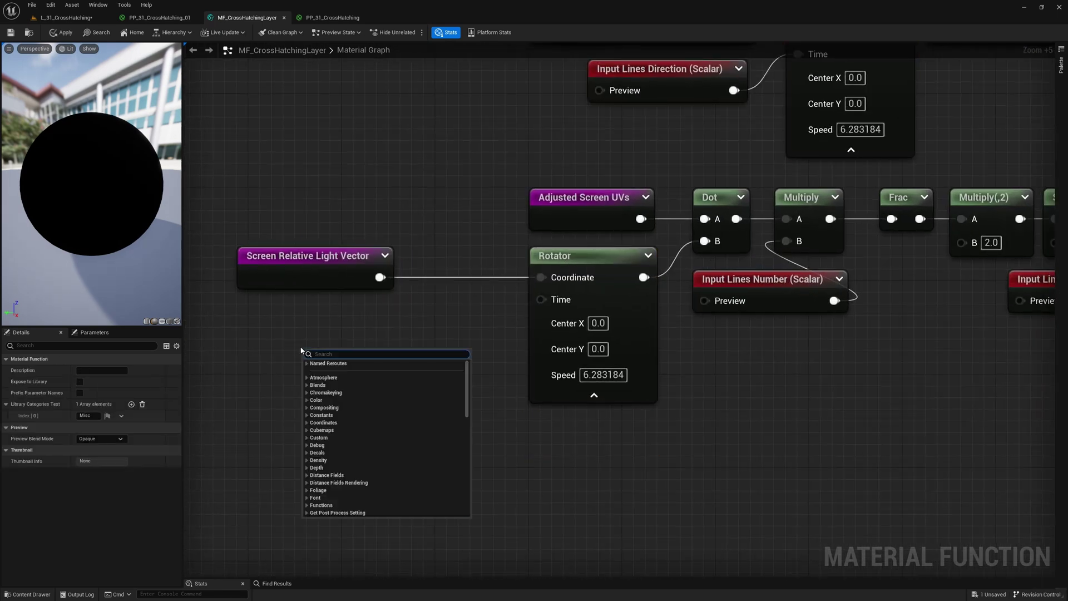
type("vor")
key("Return")
left_click_drag(343, 365, 280, 321)
left_click_drag(365, 336, 542, 300)
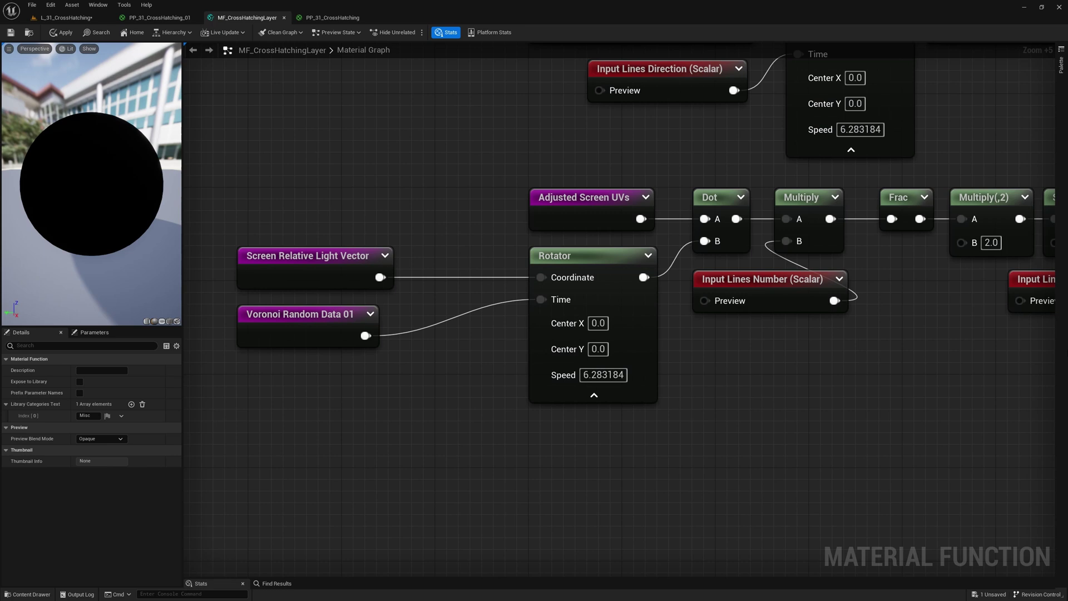
Insert a Subtract node with B set to 0.5 between Voronoi Random Data 01 and the Rotator's Time
left_click_drag(365, 335, 428, 362)
type("sub")
key("Return")
left_click(473, 415)
type("0.5")
left_click_drag(503, 391, 541, 299)
left_click_drag(471, 375, 432, 319)
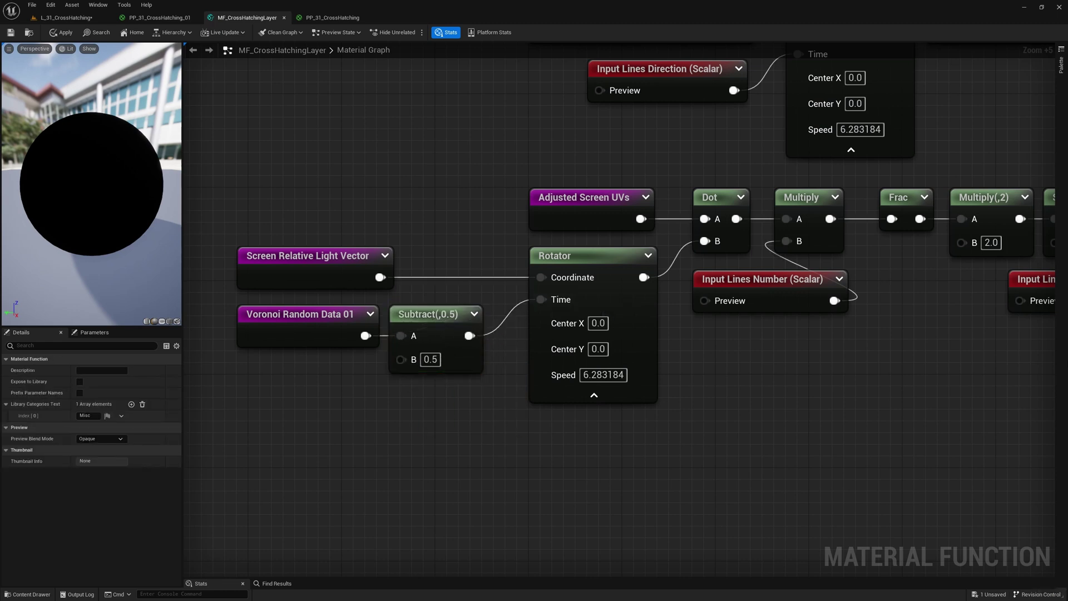
Make room before the Rotator and feed the Subtract output into A of a new Multiply node
right_click_drag(471, 429, 786, 429)
left_click_drag(785, 411, 639, 328)
left_click_drag(628, 324, 441, 324)
key("m")
left_click(666, 309)
left_click_drag(596, 336, 693, 336)
Connect a 0.01 constant to the Multiply's B and the Multiply output to the Rotator's Time
key("1")
left_click(540, 411)
left_click(598, 444)
type("0.01")
key("Return")
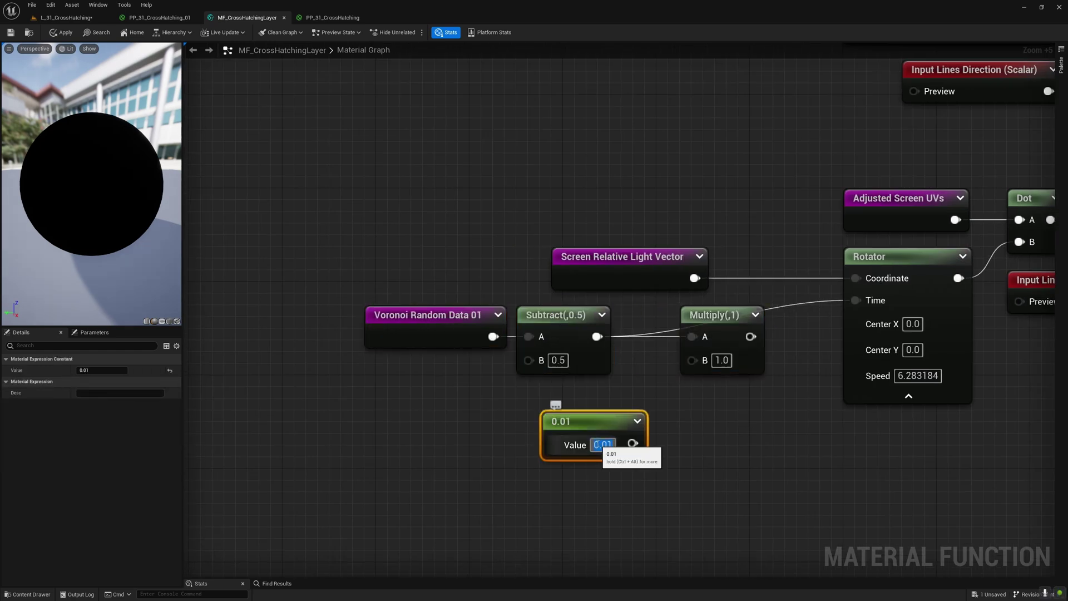
left_click_drag(631, 443, 691, 359)
left_click_drag(563, 424, 551, 403)
left_click_drag(738, 337, 855, 300)
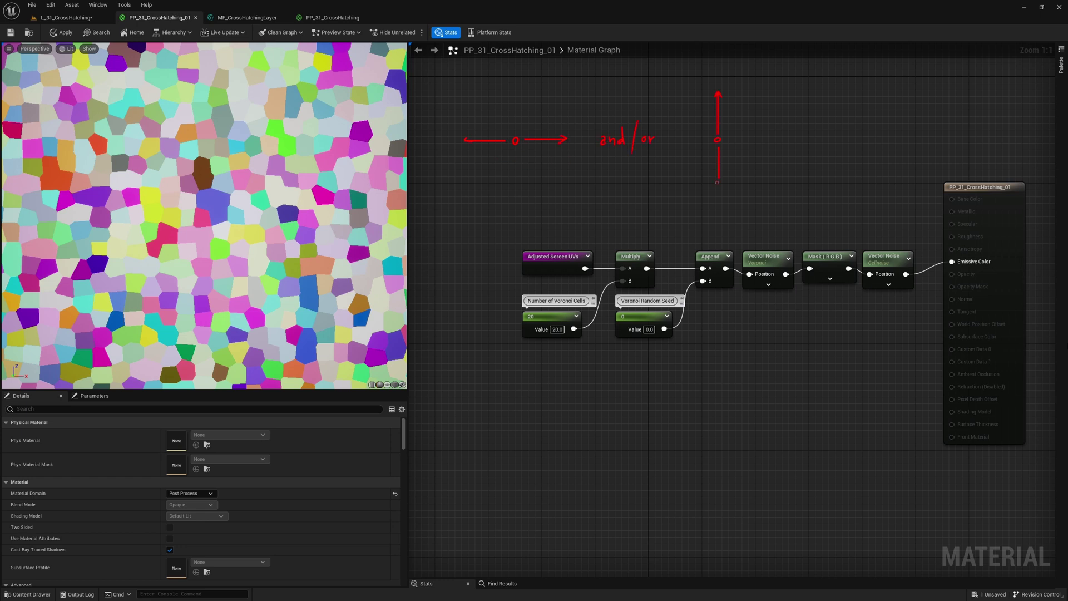
Try stretching the Voronoi cells by multiplying the Adjusted Screen UVs by a two-component constant of 1, 0.3
left_click_drag(565, 256, 546, 241)
key("m")
left_click(539, 211)
key("2")
left_click(459, 178)
left_click(484, 197)
type("1,0.3")
key("Return")
left_click_drag(499, 196, 547, 227)
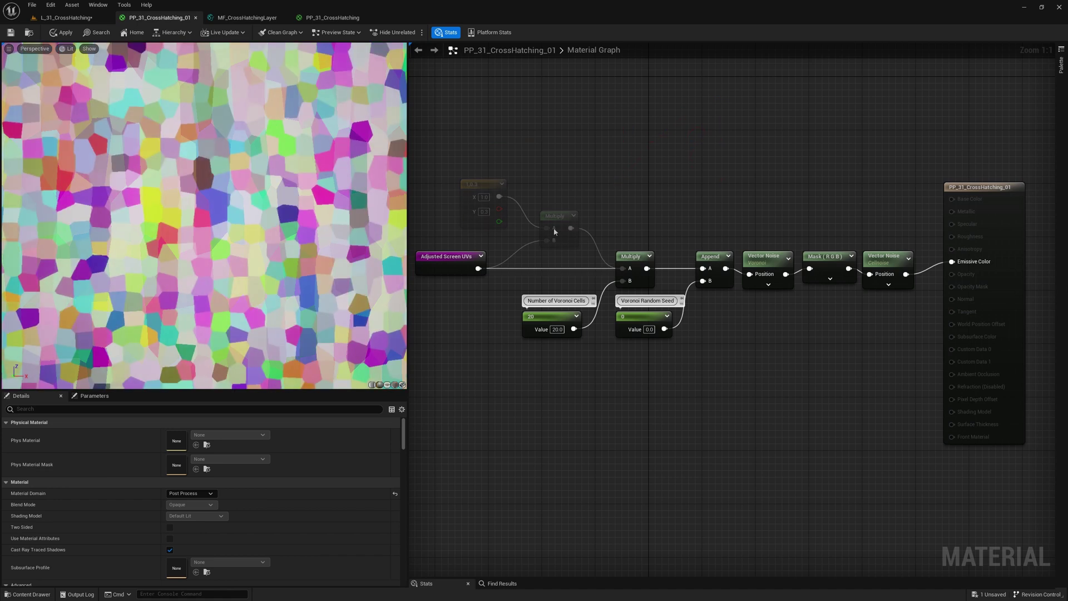
Move the Adjusted Screen UVs reroute away from the Multiply and add a Screen Relative Light Vector reroute above it
right_click_drag(556, 231, 890, 219)
left_click_drag(805, 243, 504, 244)
left_click(599, 141)
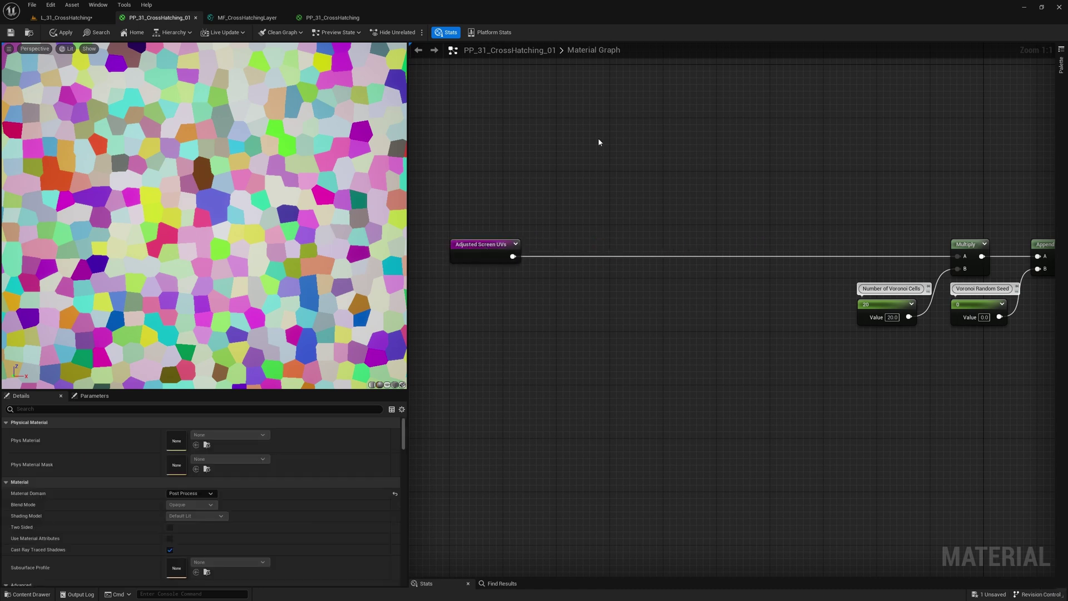
right_click(599, 142)
type("light vec")
left_click(638, 161)
Add two component masks, one for G and one for R, both fed by the Screen Relative Light Vector
left_click_drag(639, 147, 656, 191)
key("shift+c")
left_click(637, 147, "shift")
left_click(660, 175)
left_click(660, 194)
left_click(648, 138, "shift")
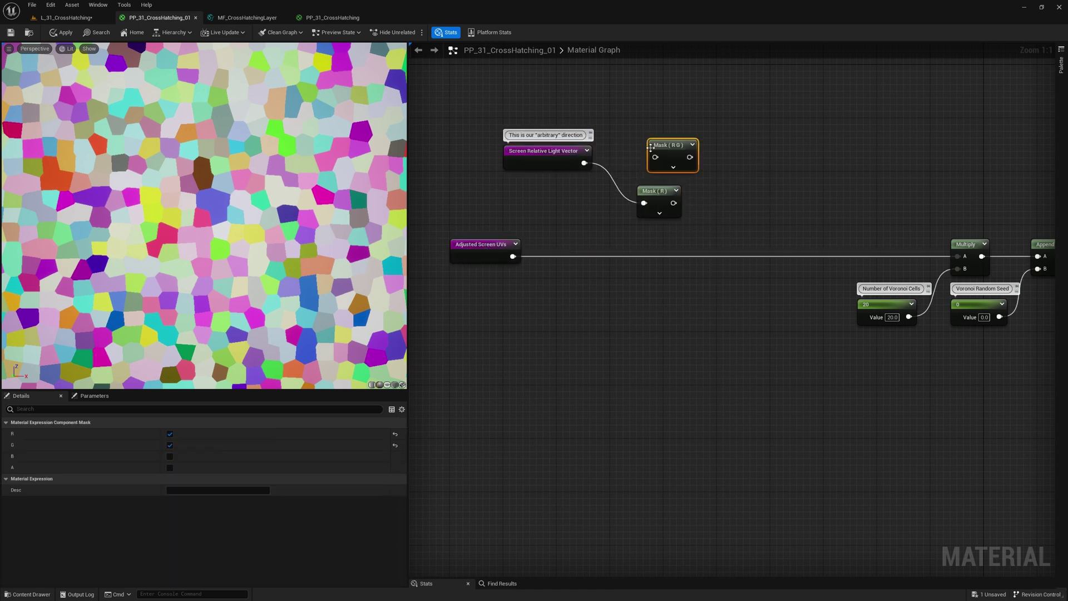
left_click(670, 167)
left_click_drag(584, 163, 654, 157)
left_click_drag(659, 147, 648, 153)
left_click_drag(656, 191, 629, 184, "shift")
Append the G and R masks and store the result in a named reroute called "Screen Relative Light Tangent"
left_click_drag(647, 163, 692, 191)
type("append")
key("Return")
mouse_move(705, 169)
left_mouse_down()
mouse_move(691, 153)
mouse_move(724, 160)
left_mouse_up()
type("named")
key("Return")
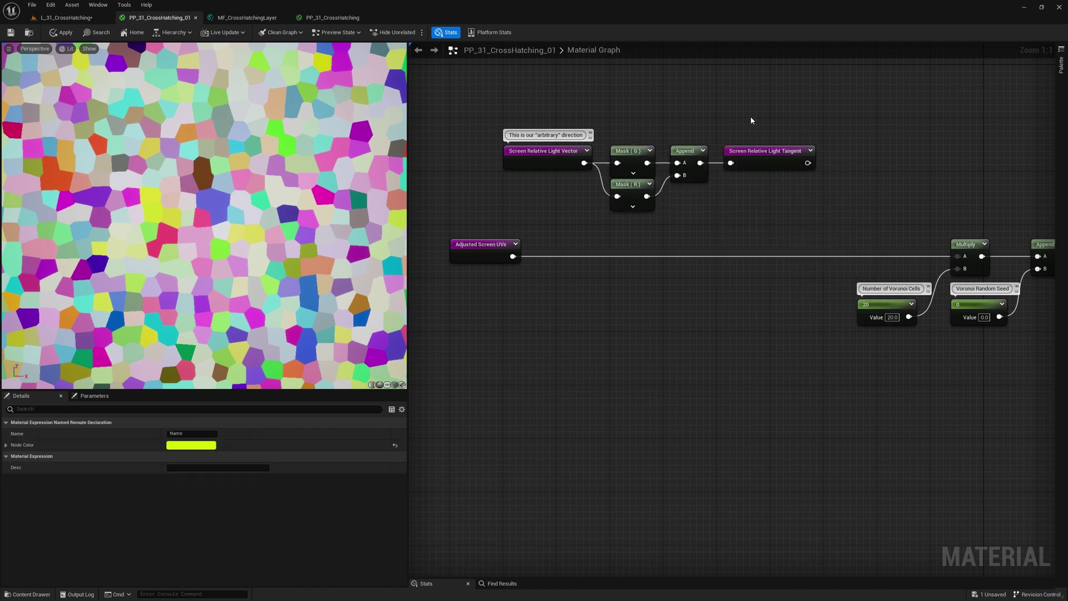
Insert a Multiply by -1 between the R mask and the Append that forms the light tangent
left_click_drag(751, 119, 687, 167)
left_click_drag(689, 151, 749, 151)
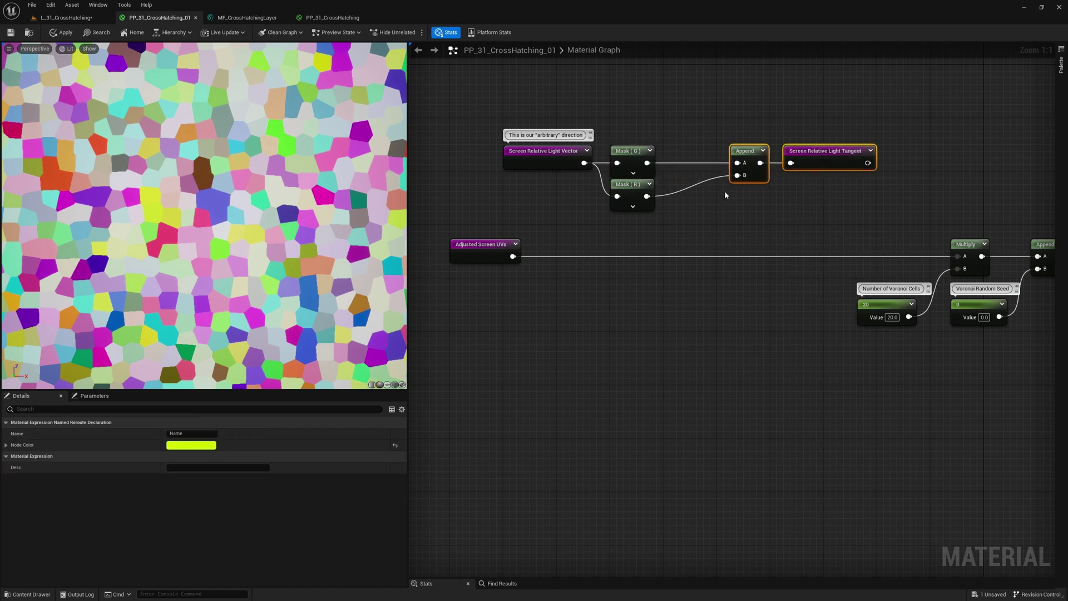
key("m")
left_click(665, 181)
type("-1")
key("Return")
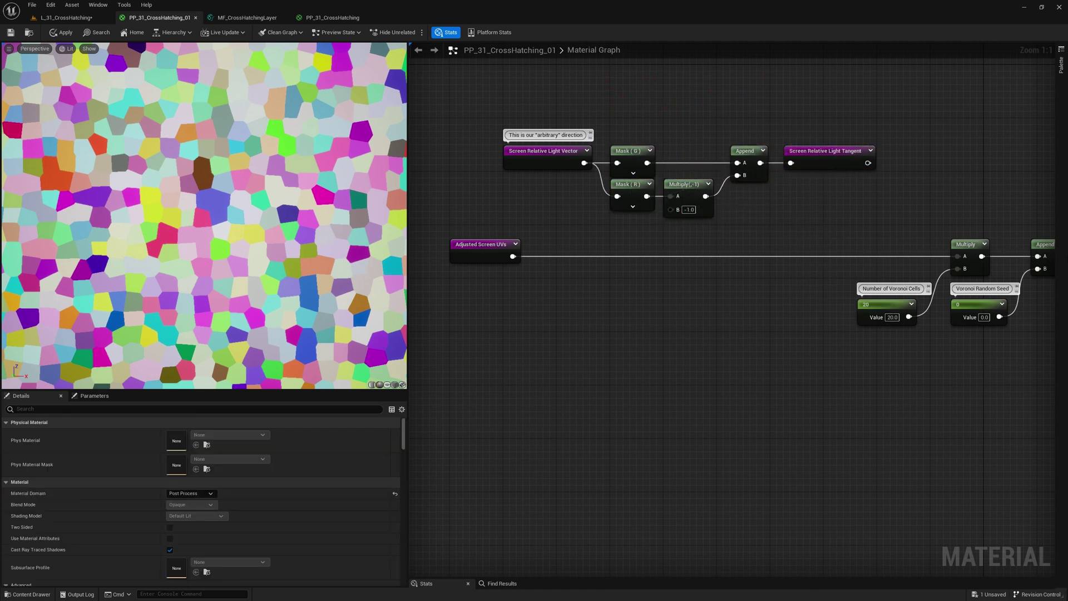
Compute the Dot of Adjusted Screen UVs with a new Screen Relative Light Vector reroute
right_click(627, 329)
type("screen")
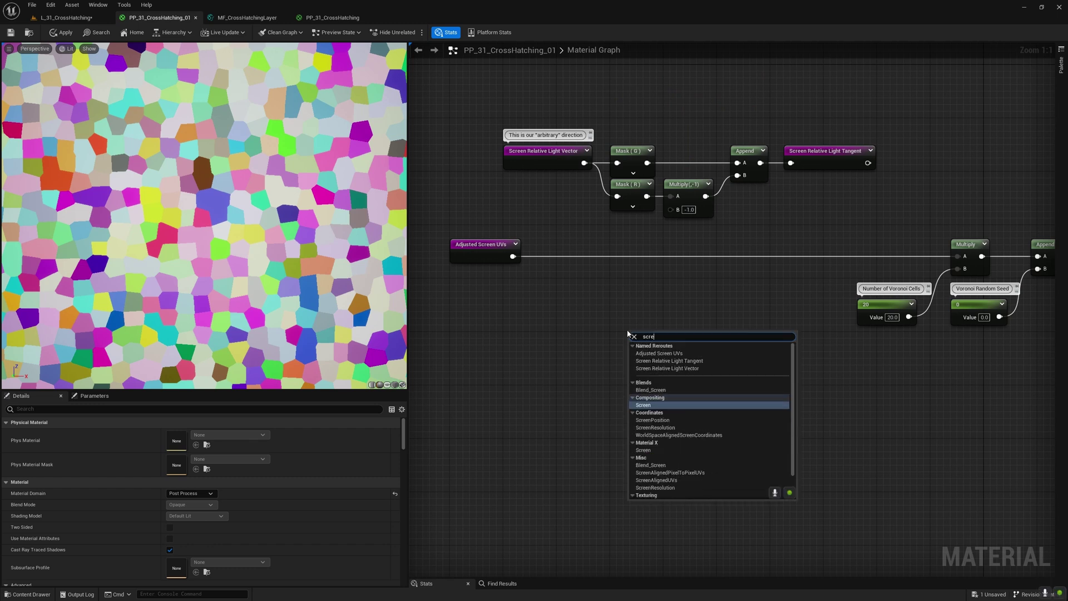
left_click(657, 368)
left_click_drag(657, 337, 478, 337)
right_click(580, 296)
type("dot")
key("Return")
left_click_drag(513, 256, 587, 313)
left_click_drag(531, 350, 578, 328)
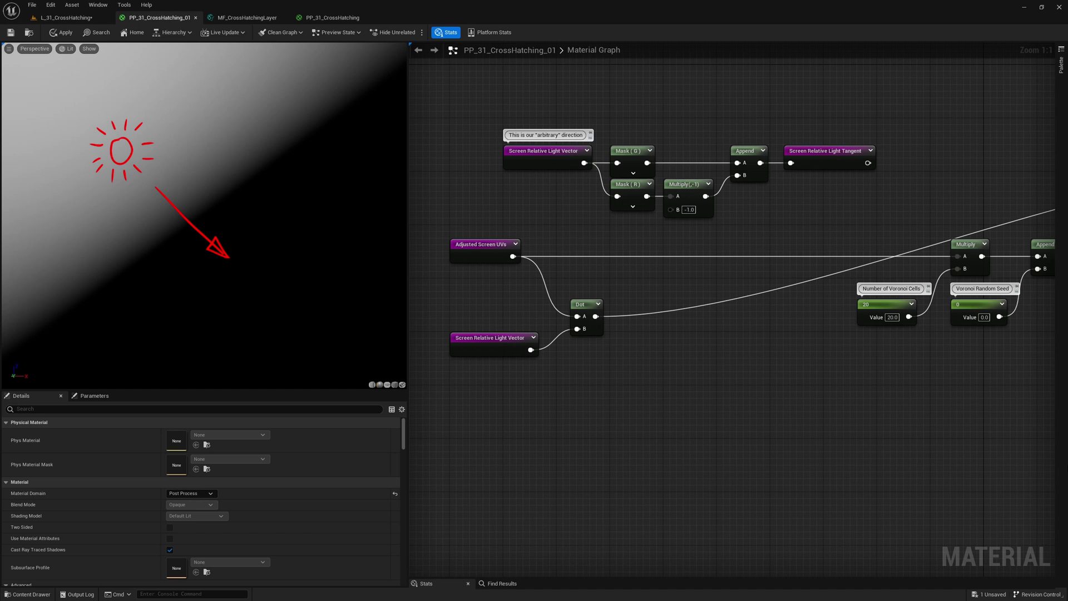
Add a Screen Relative Light Tangent reroute and combine it with Adjusted Screen UVs in a duplicated Dot
right_click(499, 405)
type("screen")
left_click(542, 434)
left_click_drag(520, 411, 470, 410)
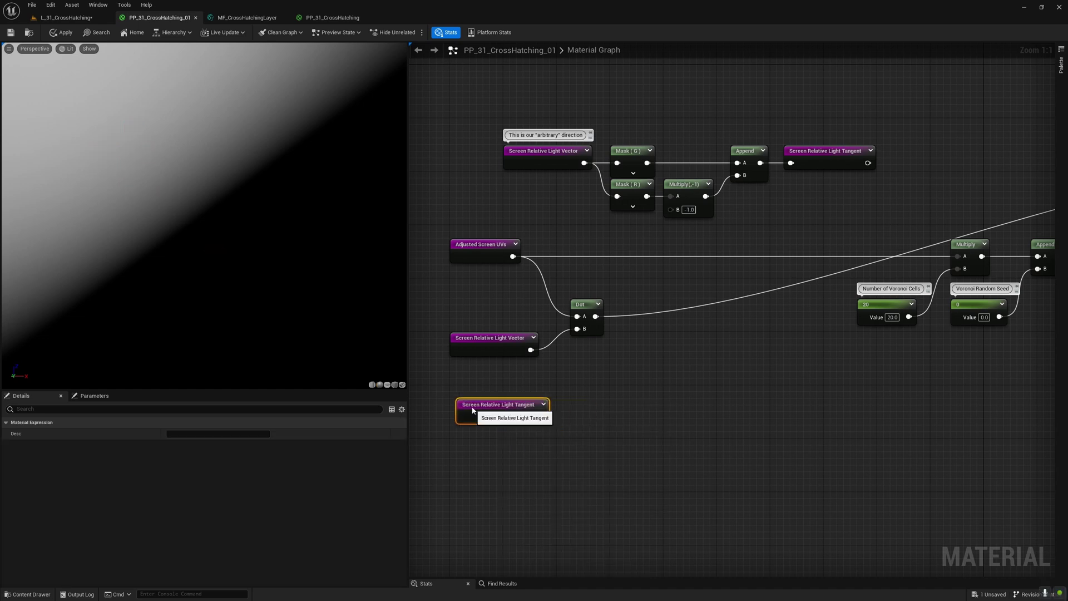
left_click(586, 304)
key("ctrl+d")
left_click_drag(534, 417, 583, 382)
left_click_drag(512, 256, 583, 370)
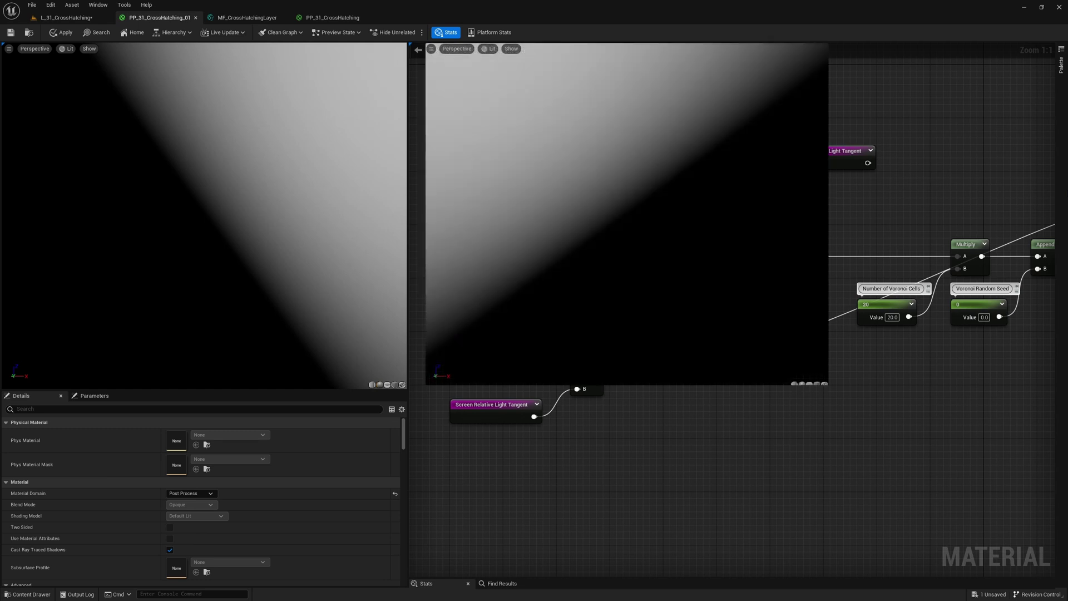
Try combining the two Dot results with an Append node and preview it
right_click(701, 327)
type("append")
key("Return")
left_click_drag(595, 316, 708, 344)
left_click_drag(595, 376, 709, 357)
left_click_drag(718, 333, 639, 331)
right_click(653, 337)
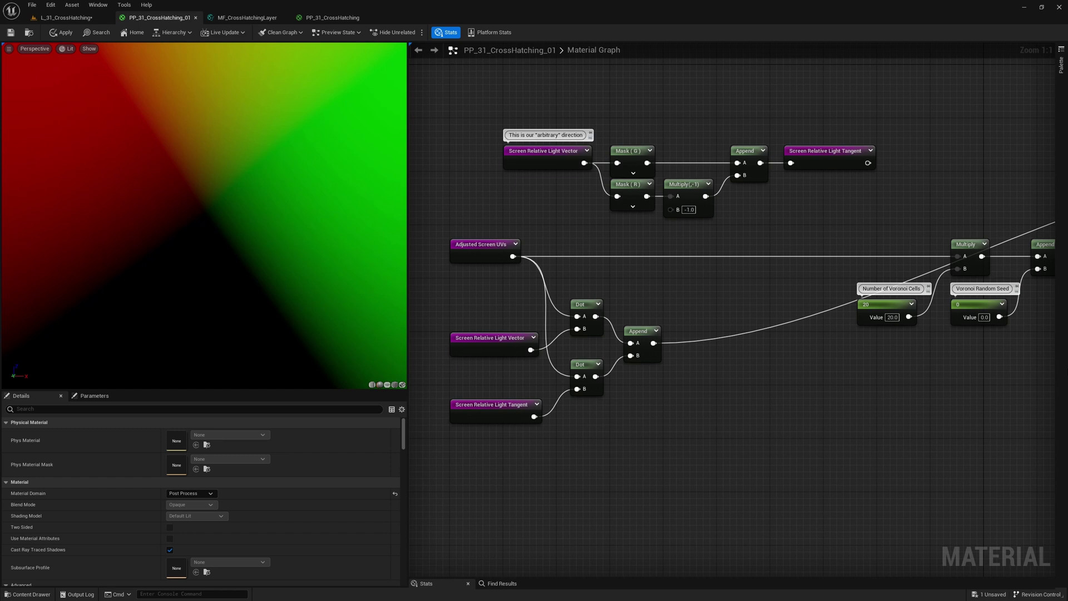
Scale the light tangent Dot with a Multiply set to 2.5
key("m")
left_click(635, 385)
left_click_drag(595, 376, 640, 385)
left_click(648, 410)
type("2.5")
key("Return")
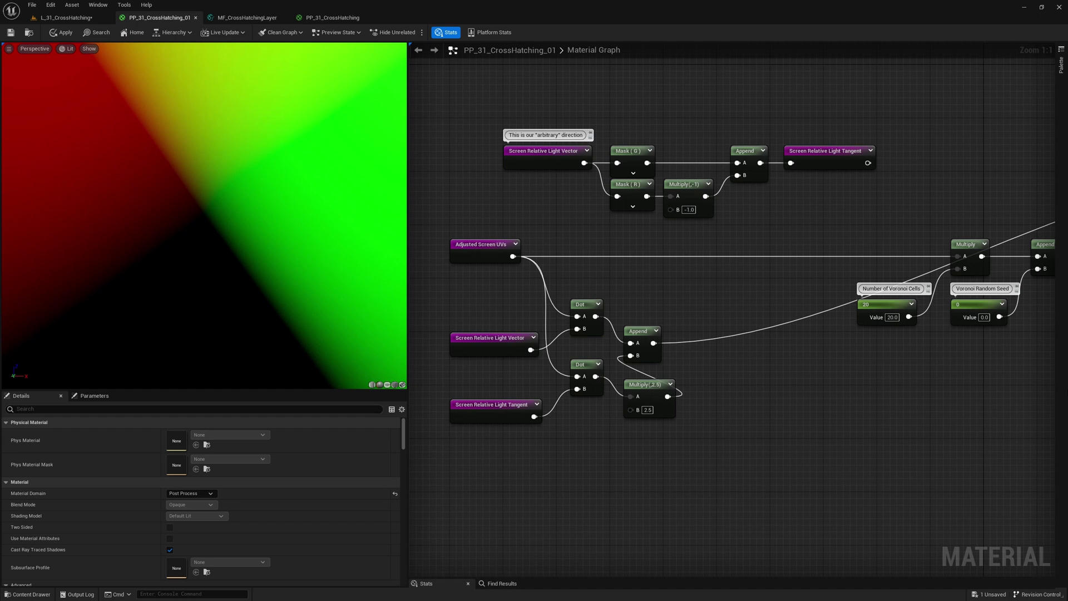
Delete the Append joining the Dots and add a new Multiply after the light vector Dot and after the 2.5 Multiply
left_click(654, 350)
key("Delete")
left_click_drag(640, 390, 627, 370)
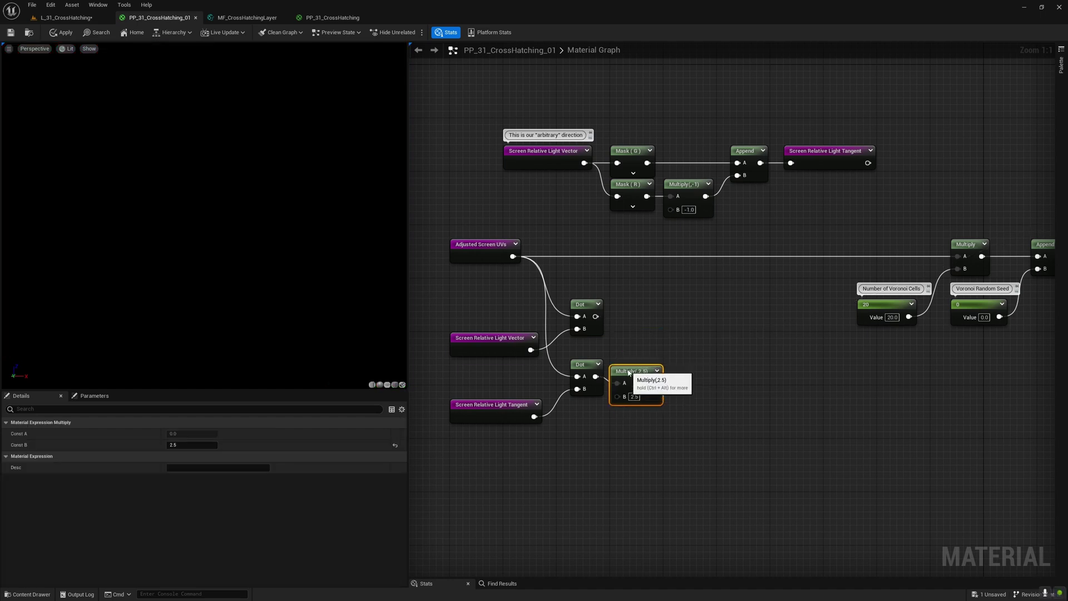
key("m")
left_click(723, 298)
left_click_drag(595, 316, 741, 316)
key("m")
left_click(734, 359)
left_click_drag(654, 376, 743, 376)
Copy the Screen Relative Light Vector and Tangent reroutes and feed each into the second input of its matching Multiply
left_click_drag(491, 320, 472, 431)
key("ctrl+c")
key("ctrl+v")
left_click_drag(684, 348, 718, 348)
key("ctrl+z")
key("ctrl+z")
key("ctrl+z")
key("ctrl+z")
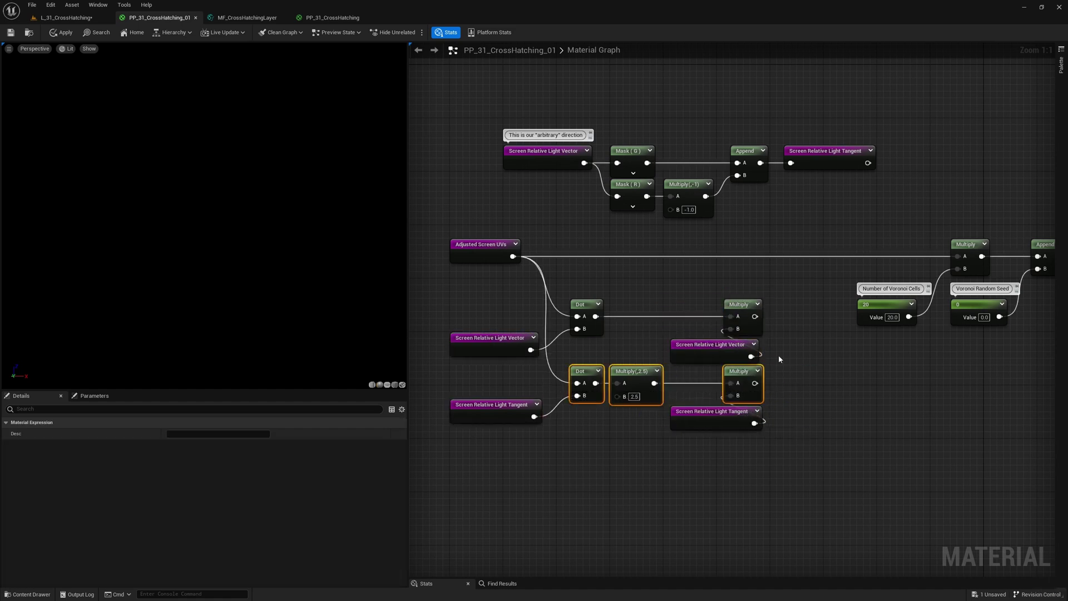
Add the two products, feed the sum into the Voronoi cell count Multiply, and output the noise to Emissive Color
key("ctrl+z")
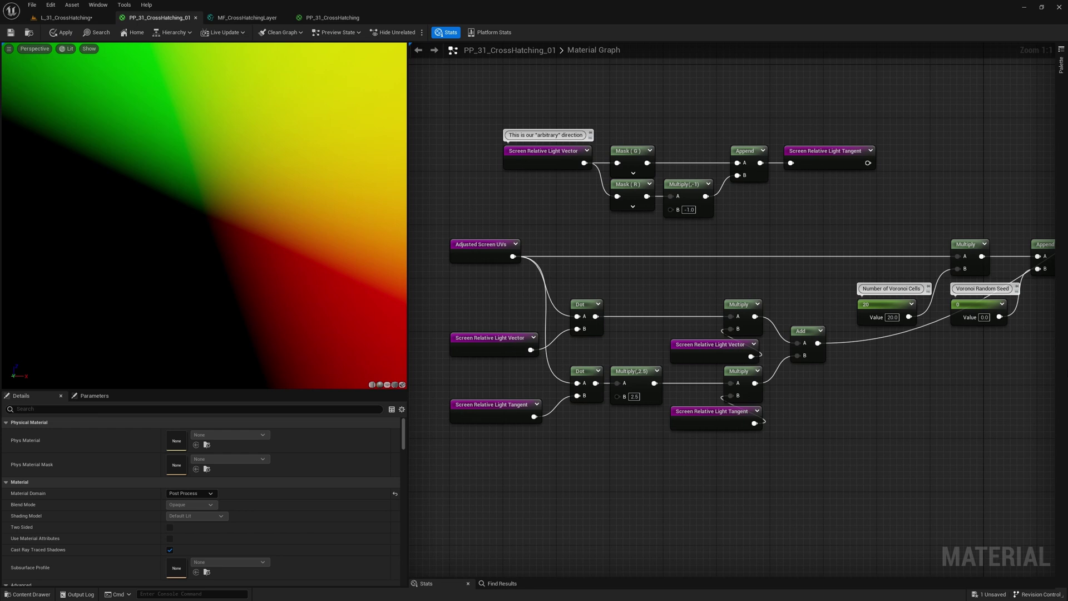
left_click_drag(817, 343, 957, 256)
right_click_drag(1023, 278, 416, 300)
left_click_drag(632, 283, 678, 271)
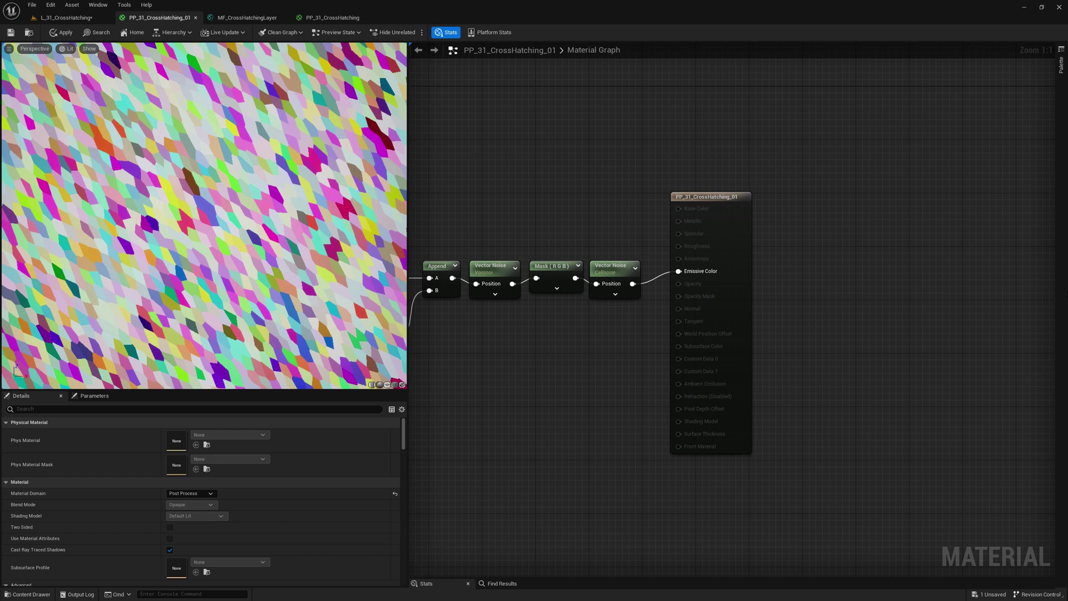
Add a 2.5 constant labelled "Voronoi Skew" and use it as the factor of the light tangent Multiply
key("1")
left_click(638, 409)
left_click(673, 428)
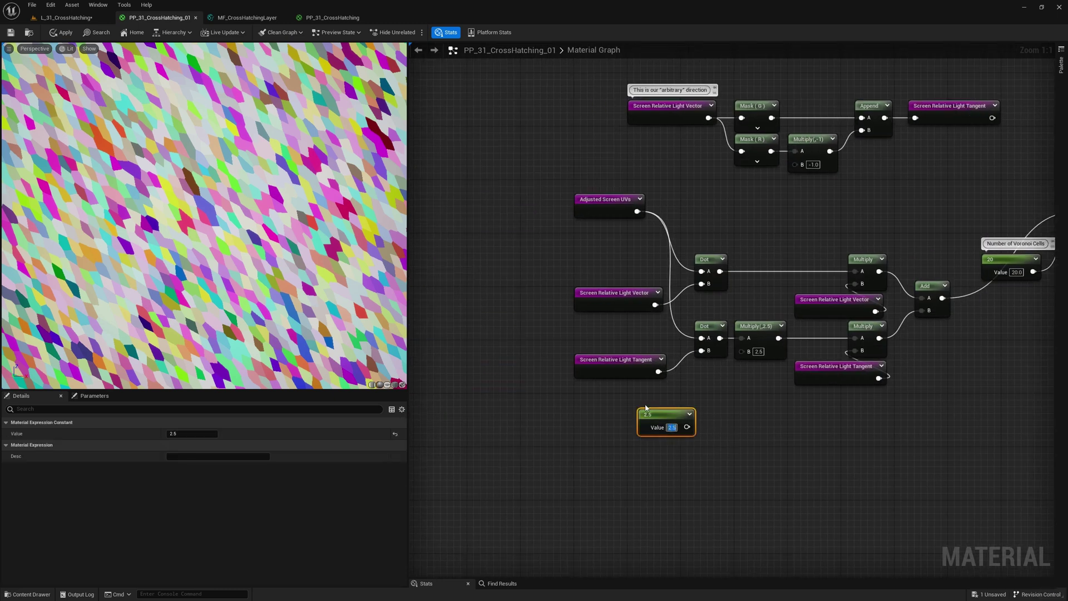
type("ew")
key("Return")
left_click_drag(665, 417, 649, 415)
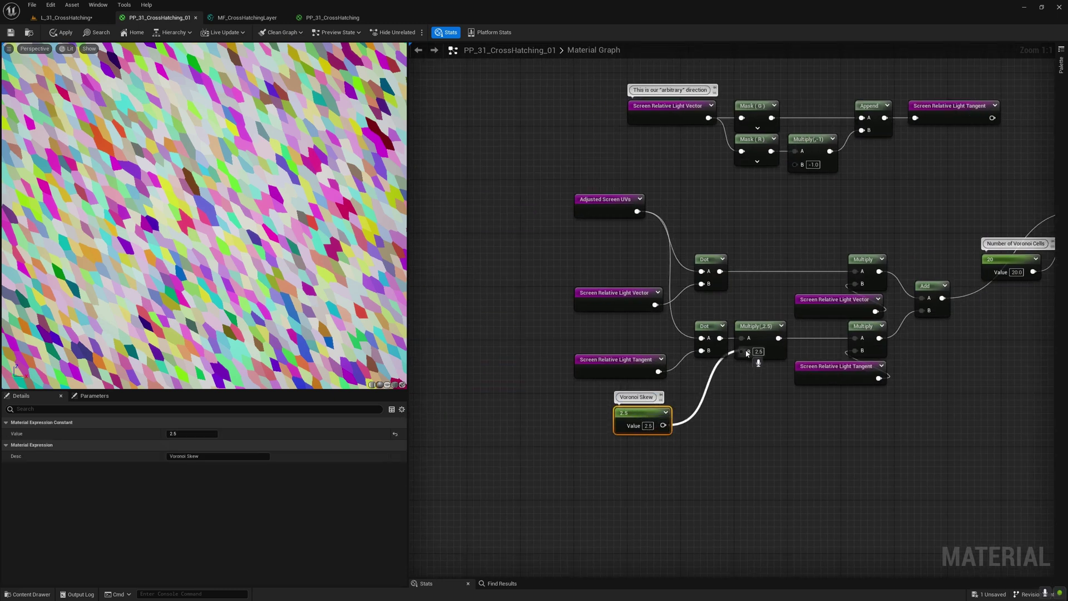
left_click_drag(746, 353, 742, 351)
Insert a Divide by the Voronoi Skew constant after the light vector Dot
key("d")
left_click(748, 255)
left_click_drag(719, 271, 854, 271)
left_click_drag(663, 425, 749, 260)
left_click(778, 234)
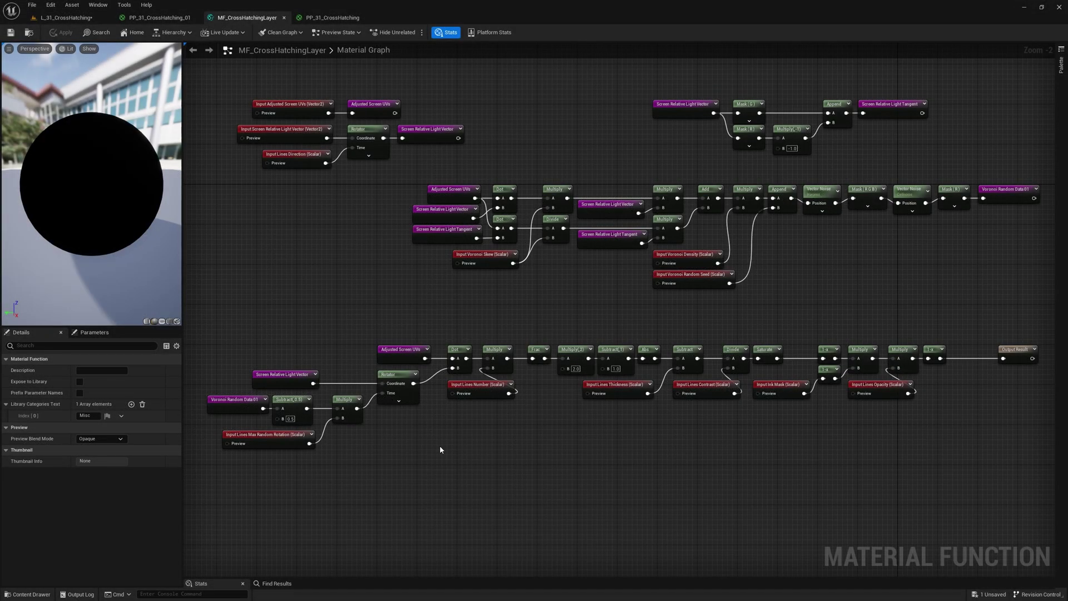
In MF_CrossHatchingLayer, add a ViewSize node and mask its output to the G channel
scroll(440, 450, "up", 2)
right_click(440, 449)
type("viewsize")
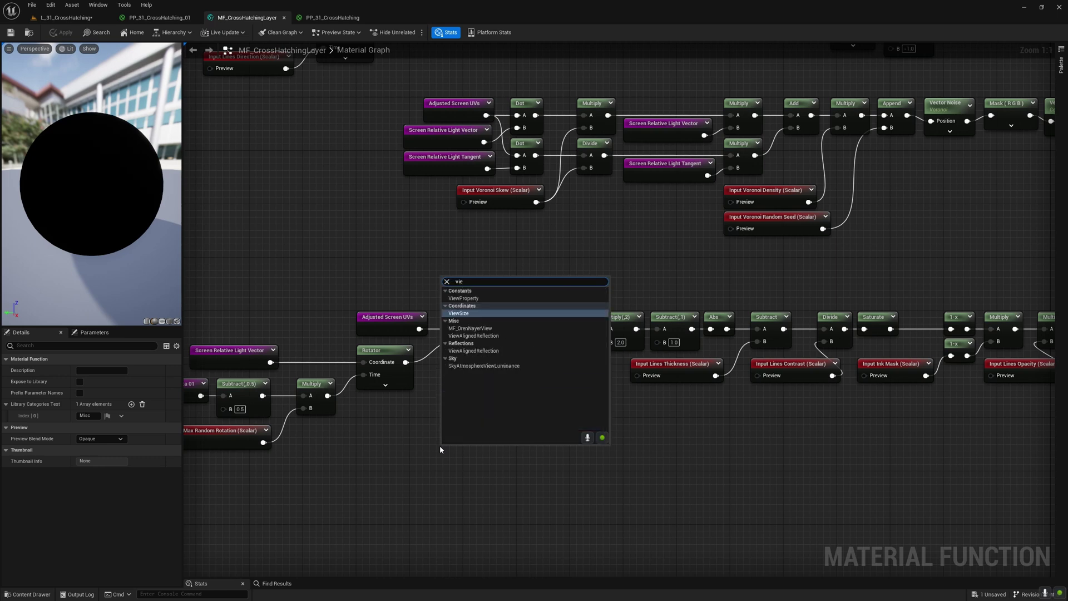
key("Return")
left_click(489, 438, "shift")
left_click_drag(432, 451, 494, 455)
left_click(80, 370)
left_click_drag(509, 444, 532, 456)
Divide the masked view height by a constant of 1080
key("d")
left_click(525, 440)
key("1")
left_click(478, 488)
left_click(485, 498)
type("1080")
left_click_drag(492, 484, 522, 467)
left_click(565, 522)
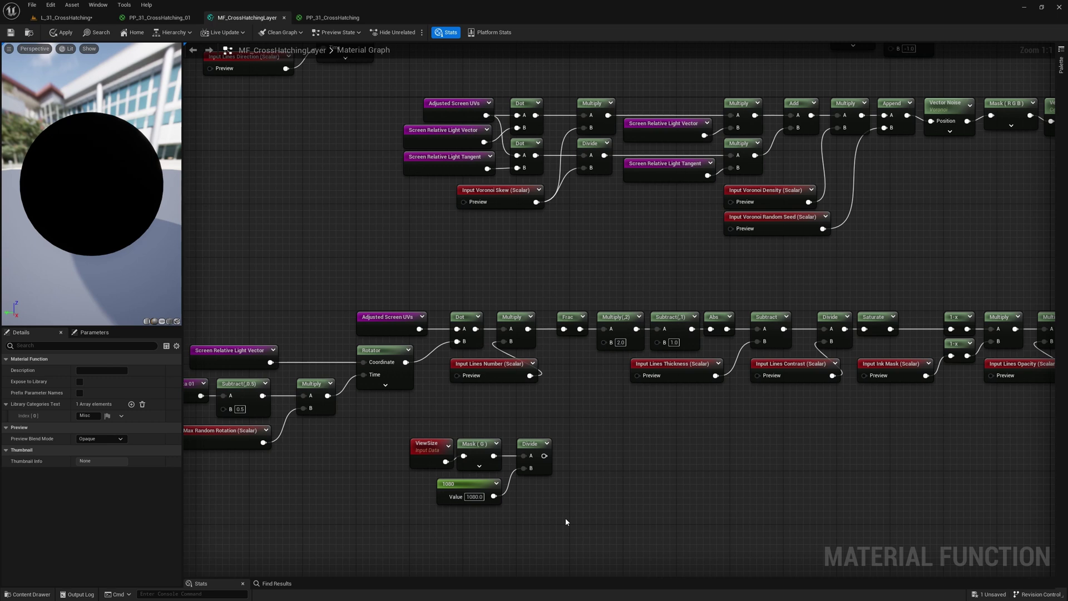
Multiply the Lines Number input by the view height ratio and arrange these nodes below the line chain
key("m")
left_click(569, 360)
left_click_drag(530, 375, 574, 375)
left_click_drag(544, 455, 574, 388)
left_click_drag(545, 509, 390, 444)
left_click_drag(489, 363, 456, 410)
left_click_drag(585, 364, 534, 411)
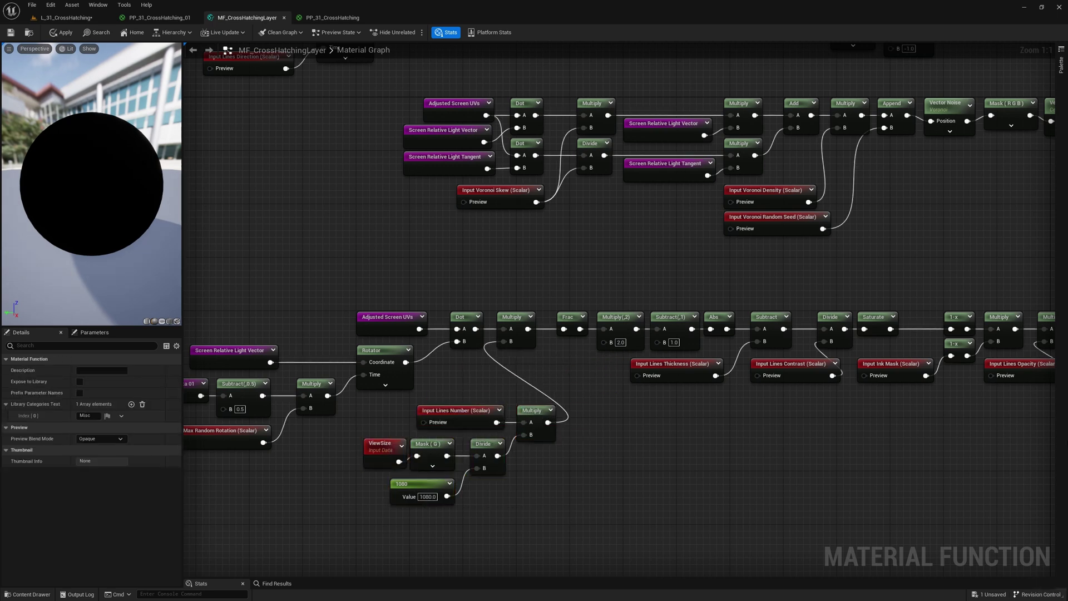
Duplicate the Voronoi Random Data 01 named reroute and rename the copy "Voronoi Random Data 02"
right_click_drag(1045, 81, 665, 139)
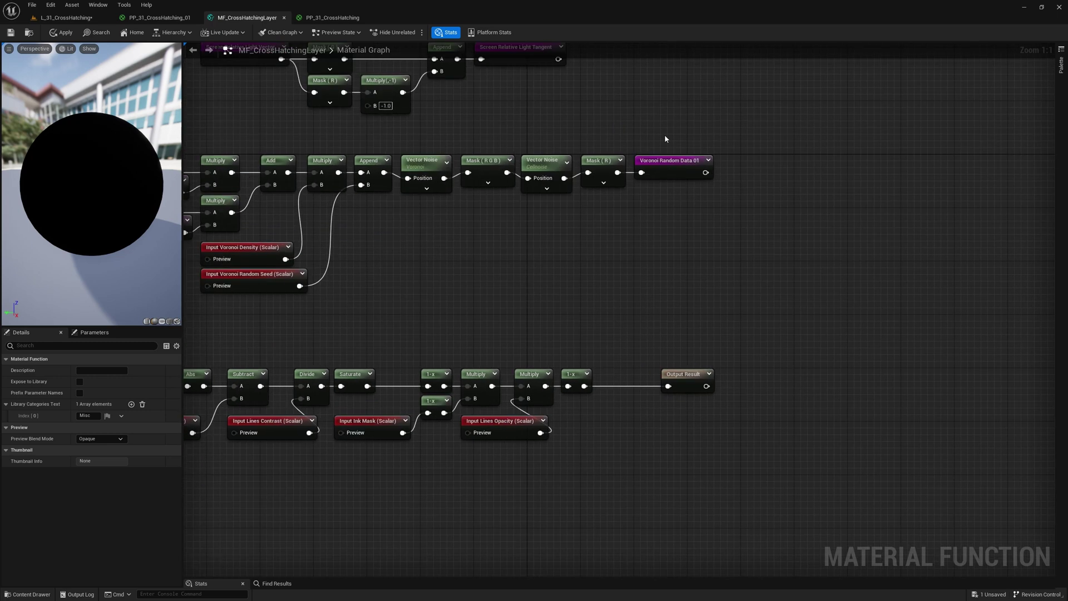
left_click(666, 160)
key("ctrl+d")
left_click_drag(694, 197, 660, 197)
type("2")
Duplicate the R mask, set it to G only, and route the Vector Noise through it to Voronoi Random Data 02
left_click(597, 166)
key("ctrl+d")
left_click(609, 222)
left_click(609, 231)
left_click(609, 244)
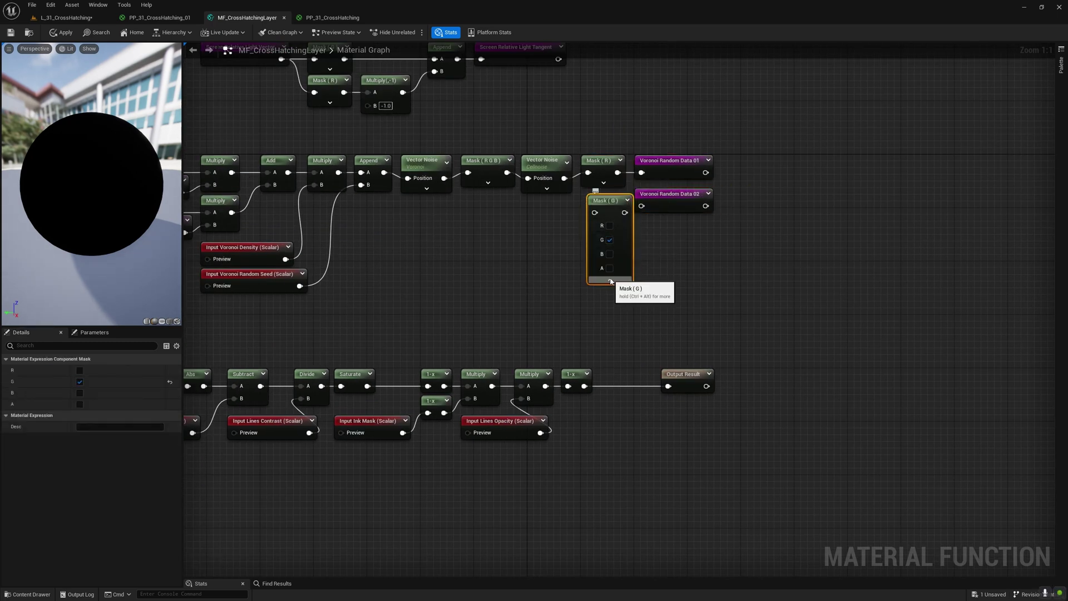
left_click_drag(564, 178, 641, 206)
Make room around the Lines Number input and add a Multiply by 0.1 for it
right_click_drag(551, 296, 1054, 156)
left_click_drag(708, 418, 531, 329)
left_click_drag(603, 329, 565, 415)
left_click(675, 424)
key("m")
left_click(558, 396)
left_click(582, 427)
type("0.1")
key("Return")
Add a Voronoi Random Data 02 reroute beneath Lines Number and subtract 0.5 from it
right_click(479, 431)
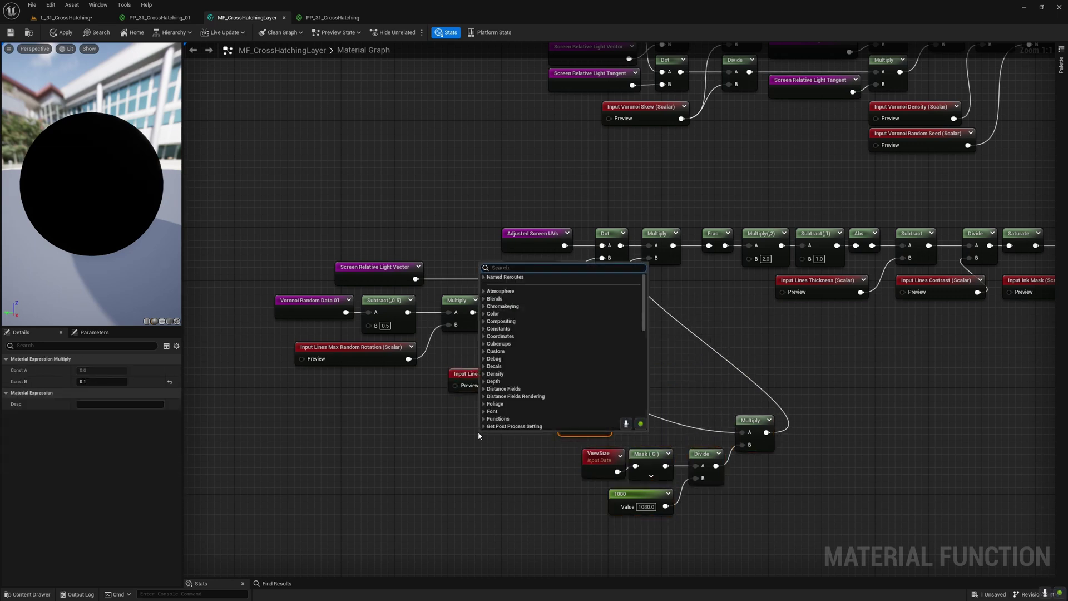
type("02")
key("Return")
left_click_drag(762, 420, 795, 372)
left_click_drag(514, 438, 450, 441)
left_click_drag(485, 452, 524, 440)
type("-")
key("Return")
left_click_drag(576, 443, 695, 500)
Multiply the 0.1-scaled Lines Number by the offset Voronoi Random Data 02 and tidy the surrounding nodes
left_click_drag(601, 455, 722, 462)
key("m")
left_click(615, 395)
left_click_drag(602, 414, 580, 401)
left_click_drag(548, 452, 621, 425)
left_click_drag(584, 481, 478, 445)
left_click_drag(513, 438, 560, 445)
Combine Lines Number with its random variation in another Multiply before the view height scaling
key("m")
left_click(679, 370)
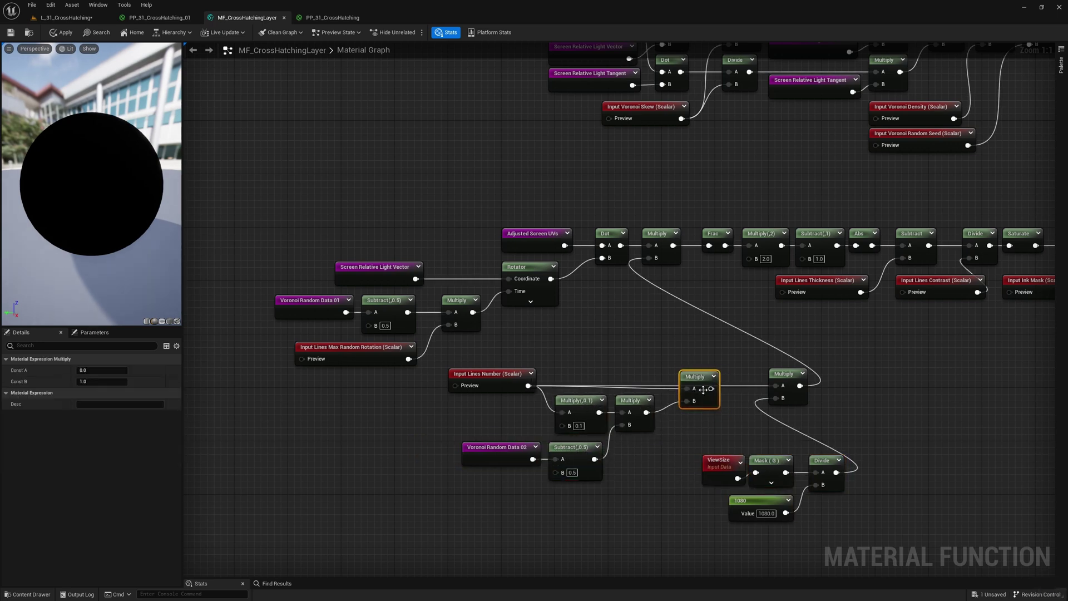
left_click_drag(776, 456, 681, 448)
left_click(840, 508)
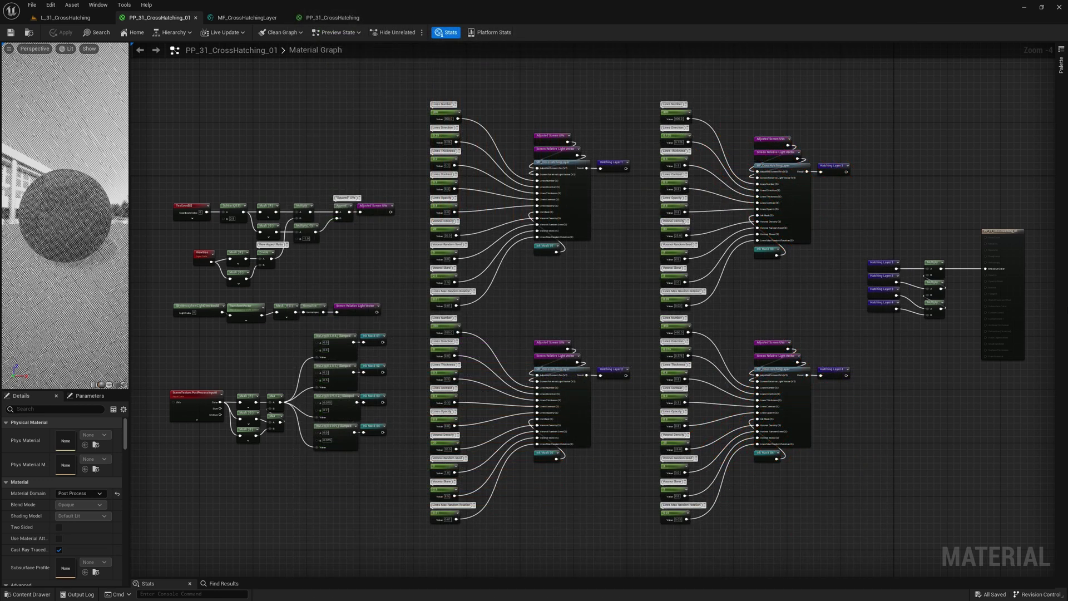
In PP_31_CrossHatching_01, duplicate the PostProcessInput0 SceneTexture node and set the copy to Ambient Occlusion
right_click_drag(321, 494, 605, 388)
scroll(543, 409, "up", 4)
left_click(421, 195)
key("ctrl+d")
left_click_drag(423, 350, 395, 318)
left_click(421, 371)
left_click(417, 357)
left_click(422, 495)
left_click(434, 386)
Pass the Ambient Occlusion color through copies of the R mask and the 0.2 to 0.5 clamped InvLerp
left_click(523, 173)
key("ctrl+c")
key("ctrl+v")
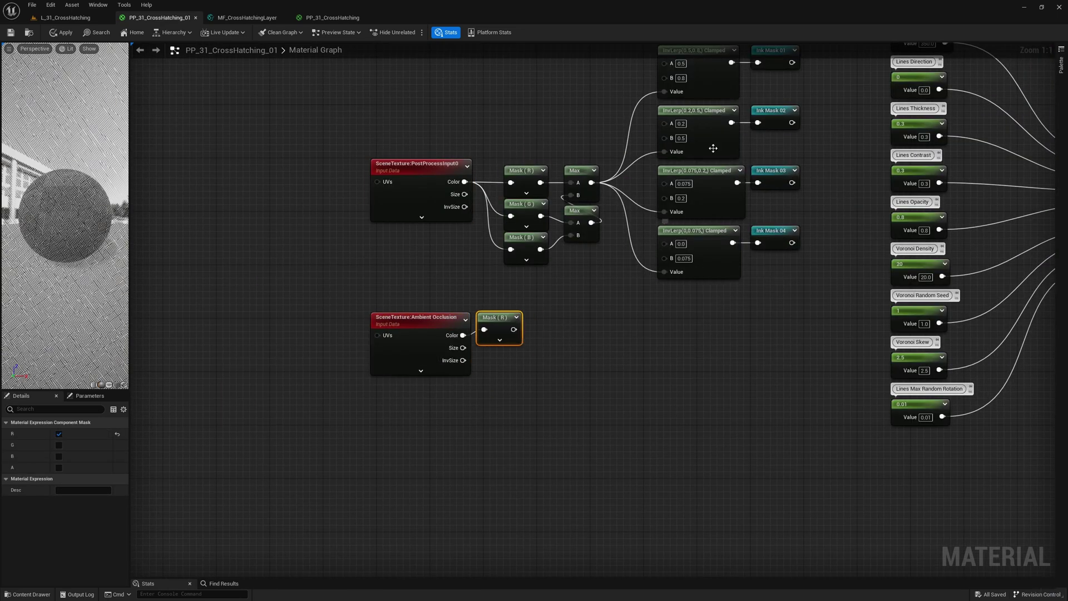
left_click(713, 148)
key("ctrl+c")
key("ctrl+v")
left_click_drag(513, 329, 560, 341)
Store the Ambient Occlusion InvLerp result in a new, named Ink Mask reroute
left_click_drag(604, 329, 643, 335)
type("named")
key("Return")
type("Ink Mask 0")
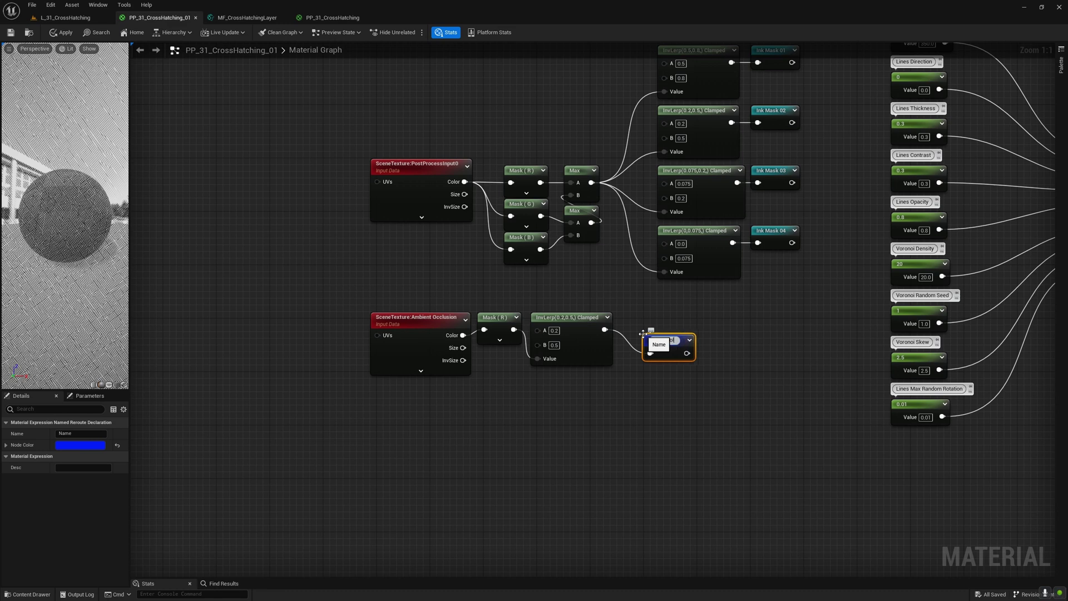
left_click(653, 346)
mouse_move(653, 346)
right_mouse_down()
mouse_move(310, 576)
mouse_move(223, 525)
right_mouse_up()
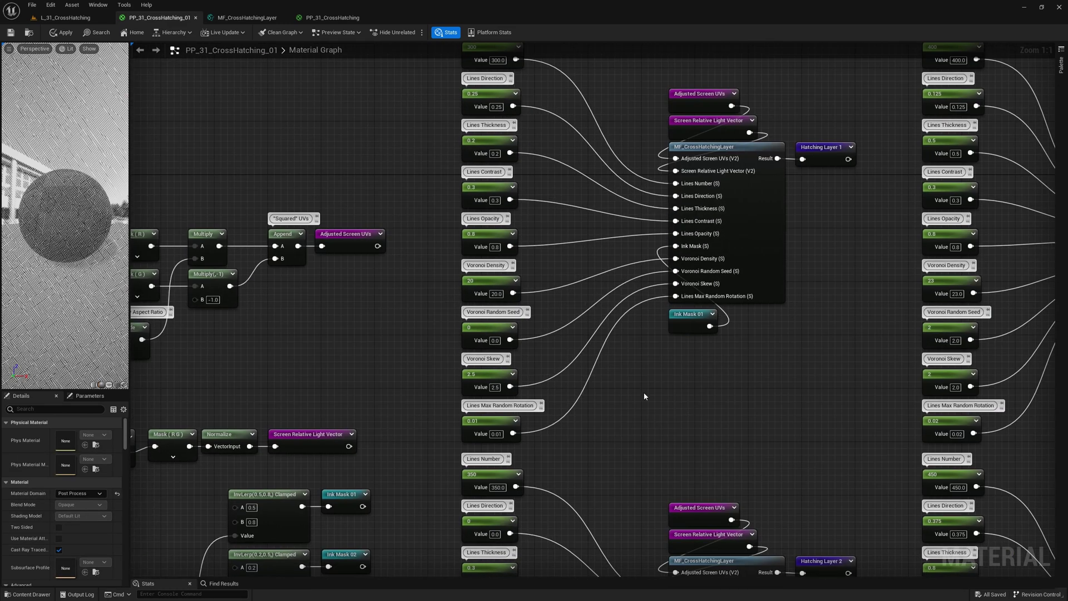
Multiply Ink Mask 01 by a Thresholded AO reroute and feed the product into Hatching Layer 1's Ink Mask input
right_click(662, 376)
type("thresh")
key("Return")
mouse_move(670, 377)
left_mouse_down()
mouse_move(681, 334)
mouse_move(753, 324)
mouse_move(753, 337)
left_mouse_up()
key("m")
left_click(748, 310)
left_click_drag(787, 325, 687, 246)
Copy the Thresholded AO multiplication to Hatching Layer 2, applying it to Ink Mask 02 before the layer's Ink Mask input
right_click_drag(717, 556, 656, 213)
key("ctrl+v")
left_click_drag(648, 305, 687, 307)
left_click_drag(714, 306, 615, 226)
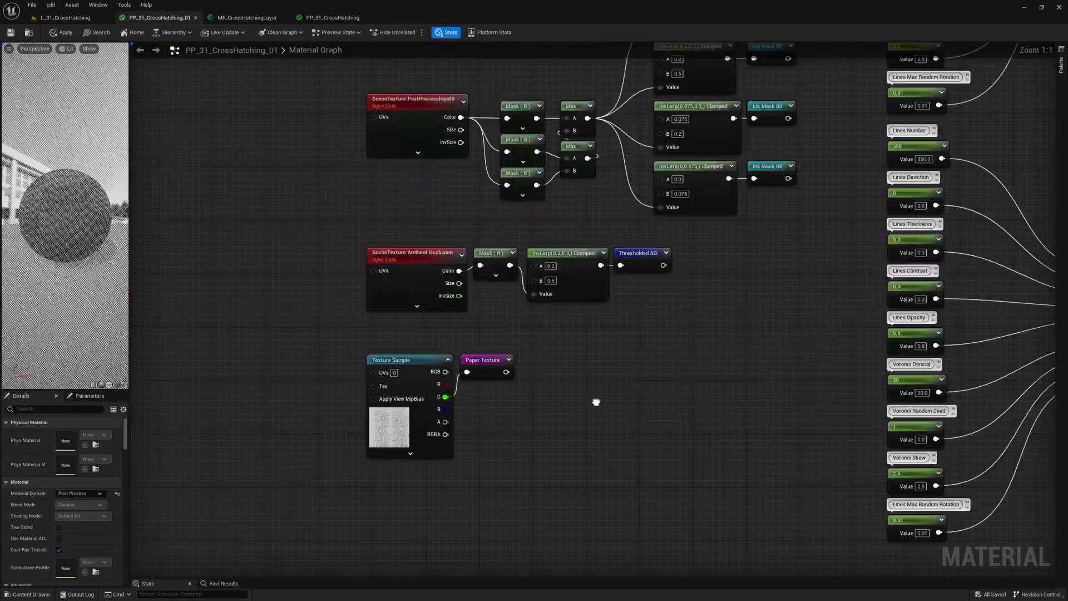
Subtract 0.5 from the Paper Texture, scale it with a Multiply, and store the result in a named line thickness variation reroute
left_click_drag(503, 372, 561, 382)
type("subtract")
left_click(570, 400)
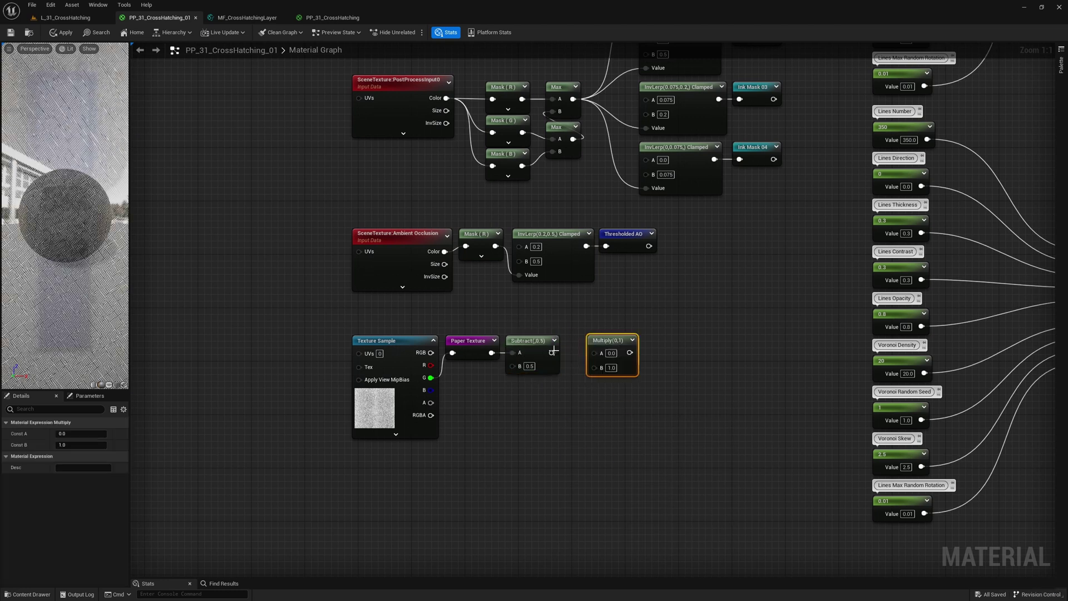
left_click_drag(606, 340, 648, 359)
left_click(632, 360)
left_click(684, 477)
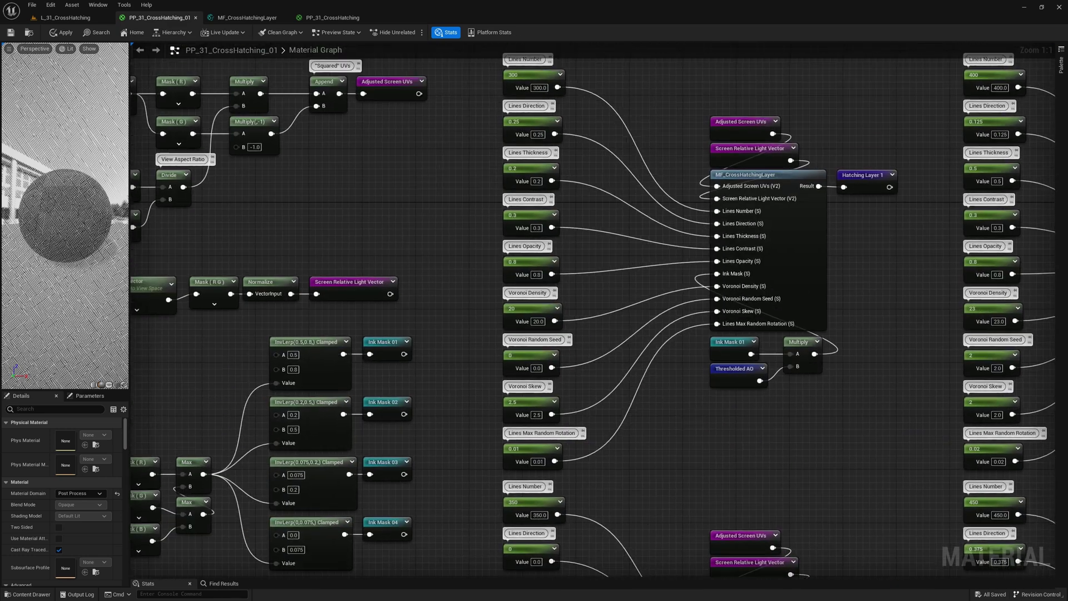
Add the line thickness variation reroute to Hatching Layer 1's Lines Thickness value with an Add node
left_click(611, 222)
left_click_drag(600, 237, 628, 265)
left_click(662, 281)
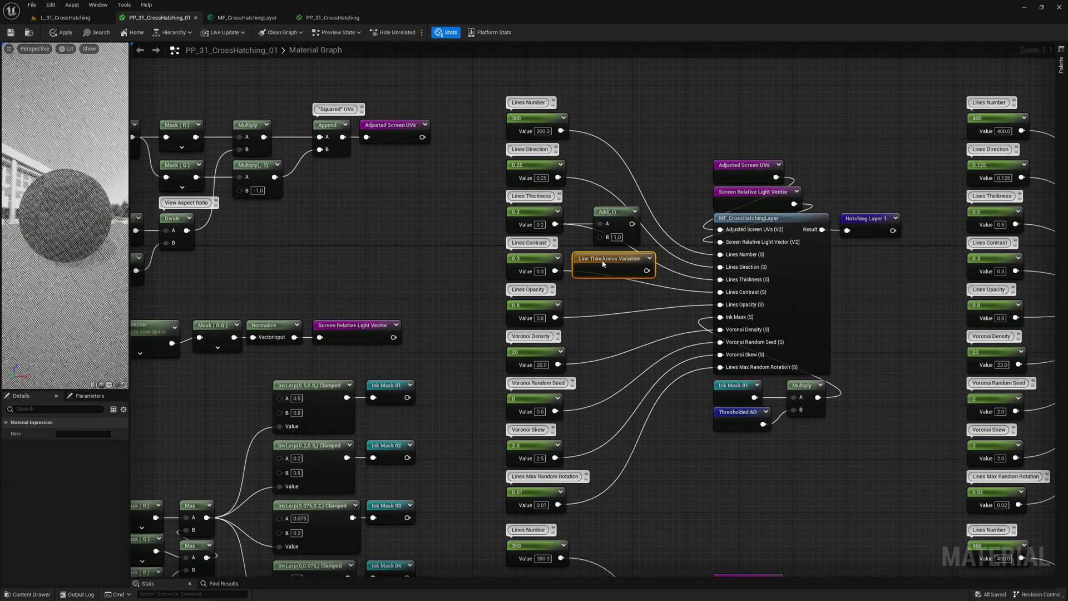
left_click(700, 286)
Near the material output, pass a Paper Texture reroute through a One Minus, a Multiply by 0.25 and a second One Minus
scroll(701, 286, "down", 4)
right_click_drag(779, 381, 627, 288)
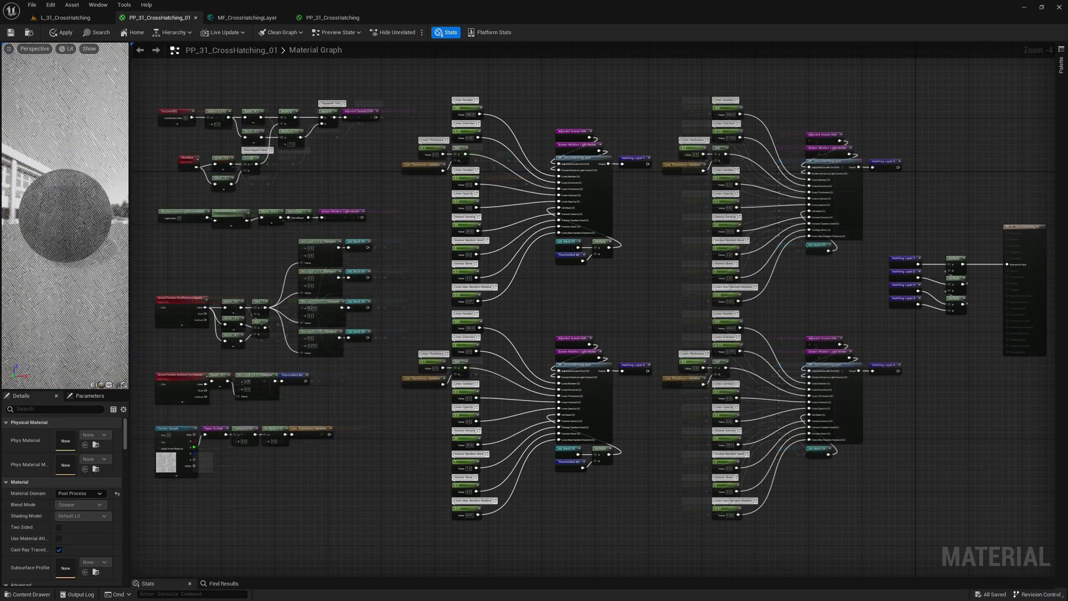
scroll(623, 319, "up", 4)
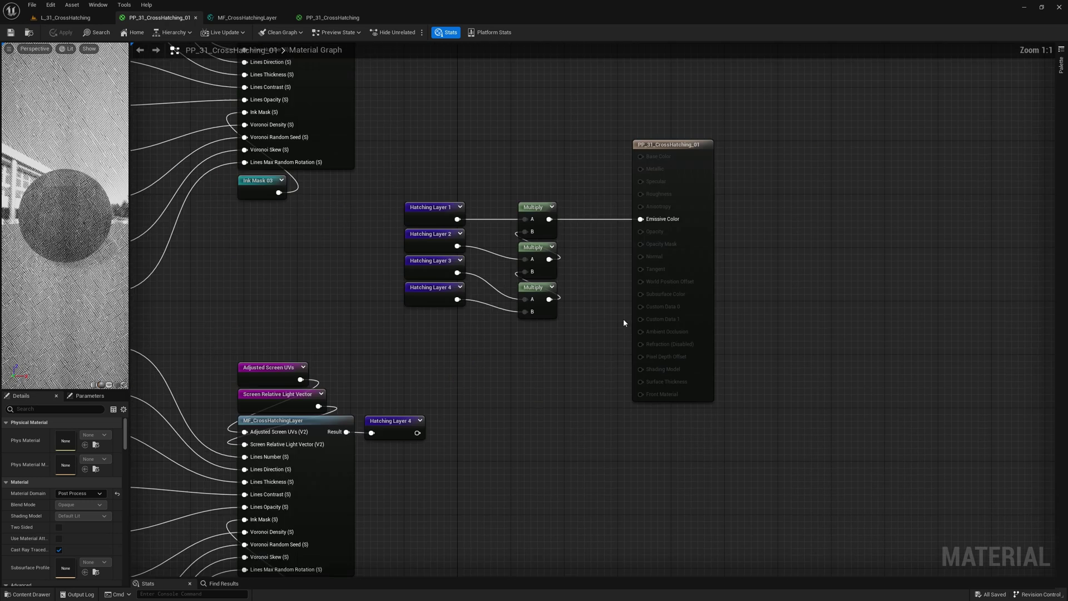
right_click(688, 313)
type("paper")
left_click(711, 332)
left_click_drag(712, 318, 671, 318)
key("o")
left_click(666, 302)
left_click(769, 302)
key("m")
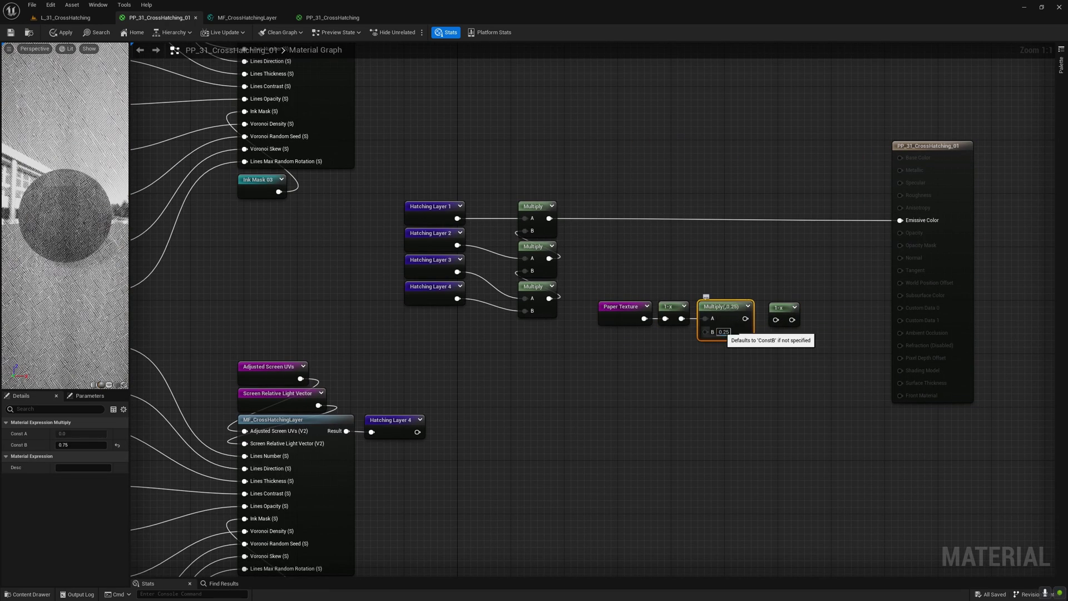
left_click_drag(745, 318, 776, 319)
left_click_drag(783, 308, 773, 307)
Multiply the combined hatching layers by the softened paper texture and connect the result to Emissive Color
key("m")
left_click(767, 210)
left_click_drag(549, 218, 774, 225)
left_click_drag(774, 238, 781, 318)
left_click_drag(788, 215, 779, 206)
left_click_drag(789, 218, 875, 225)
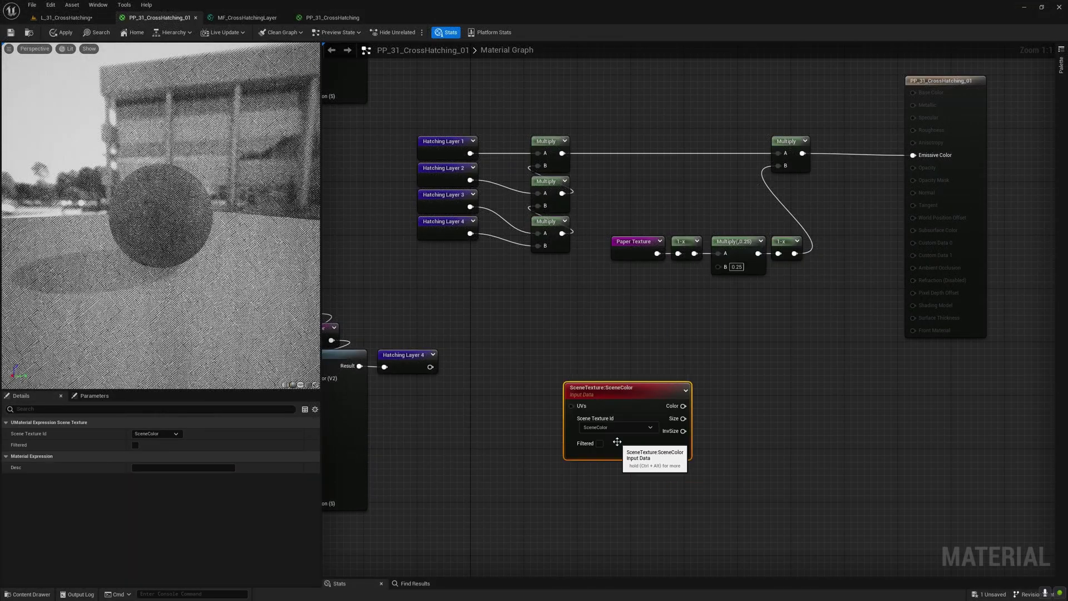
Set up a WorldNormal SceneTexture, mask its color to RGB, and feed it into the first input of a Dot node
left_click(626, 452)
left_click_drag(644, 397, 618, 364)
left_click(653, 362, "shift")
left_click(674, 420)
left_click_drag(681, 372, 660, 359)
left_click_drag(616, 373, 709, 355)
type("dot")
Feed a SkyAtmosphereLightDirection node into the Dot's second input and route the dot product to Emissive Color
right_click(651, 420)
type("skyatmos")
key("Return")
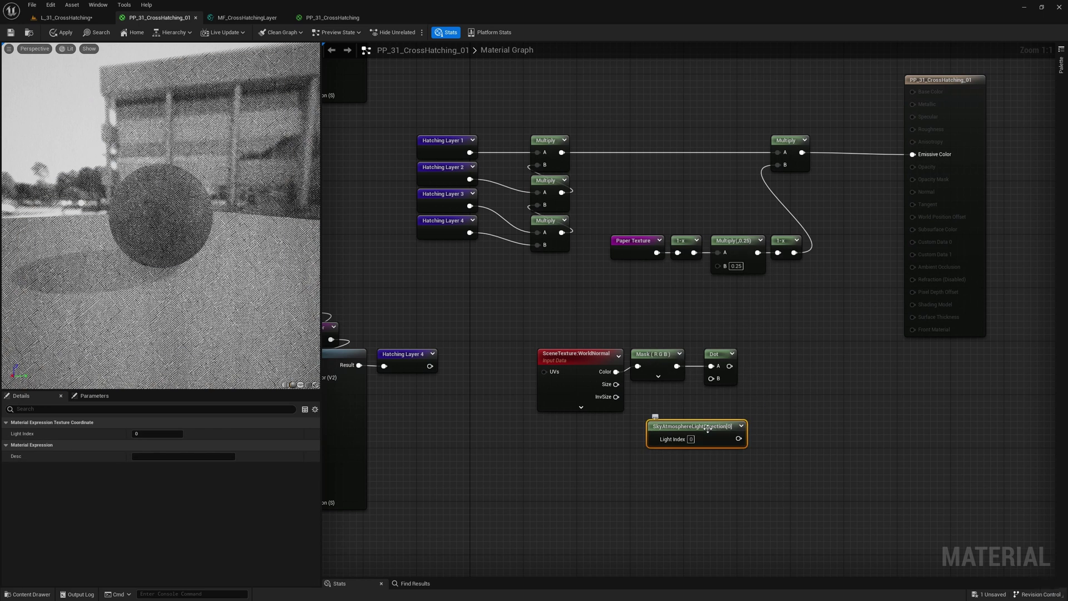
left_click_drag(739, 438, 712, 379)
left_click_drag(715, 430, 704, 400)
left_click_drag(729, 366, 912, 154)
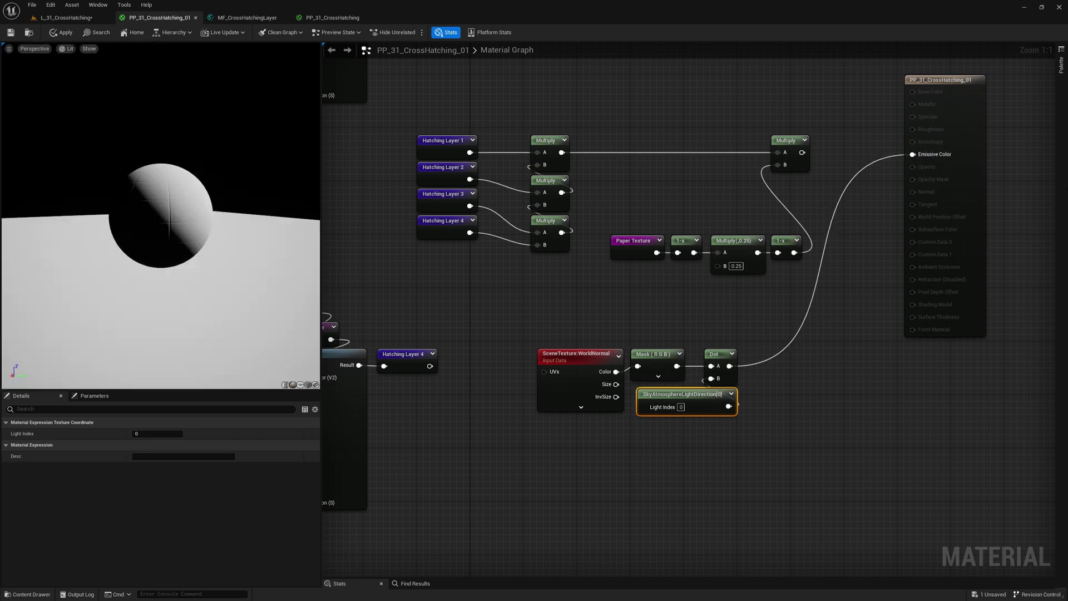
Place another Paper Texture reroute below the light direction node and subtract 0.5 from it
right_click(774, 371)
type("pape")
key("Return")
left_click_drag(803, 382, 738, 447)
type("-")
key("Return")
Add the offset paper texture to the dot product and arrange its nodes under the light direction node
left_click_drag(729, 366, 771, 356)
type("+")
key("Return")
left_click_drag(757, 458, 778, 385)
left_click_drag(779, 489, 690, 448)
left_click_drag(733, 448, 700, 429)
Remap the sum with a clamped InvLerp from -1.0 to 0.0 on its way to Emissive Color
left_click_drag(791, 366, 912, 154)
type("inv")
key("Return")
left_click(930, 367)
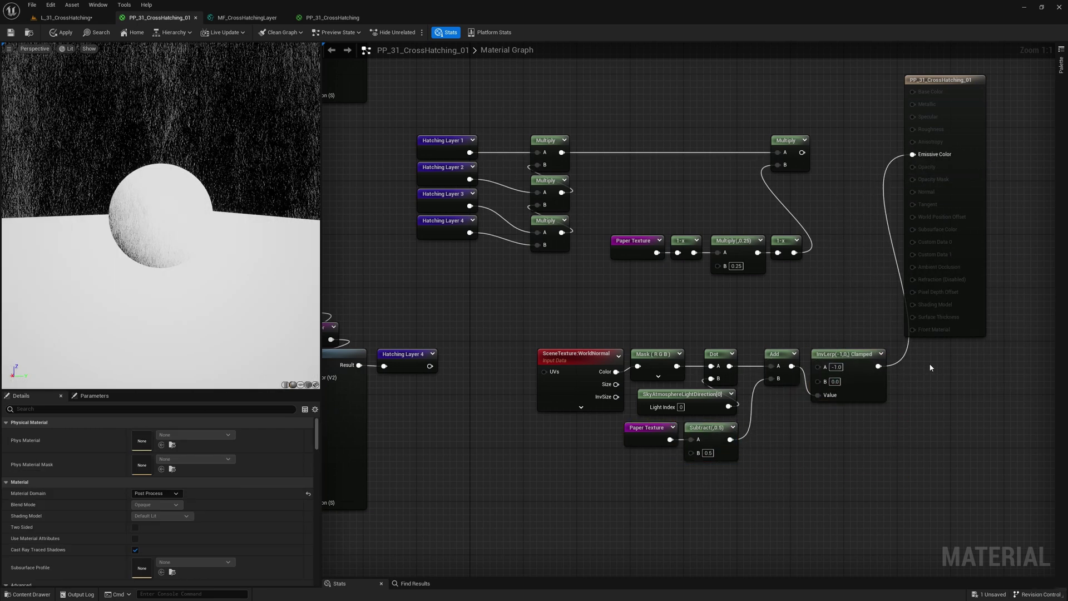
Square the InvLerp result by multiplying it with itself, and route the product to Emissive Color
key("m")
left_click(897, 350)
left_click_drag(878, 366, 905, 366)
left_click_drag(878, 366, 905, 378)
left_click_drag(928, 366, 912, 154)
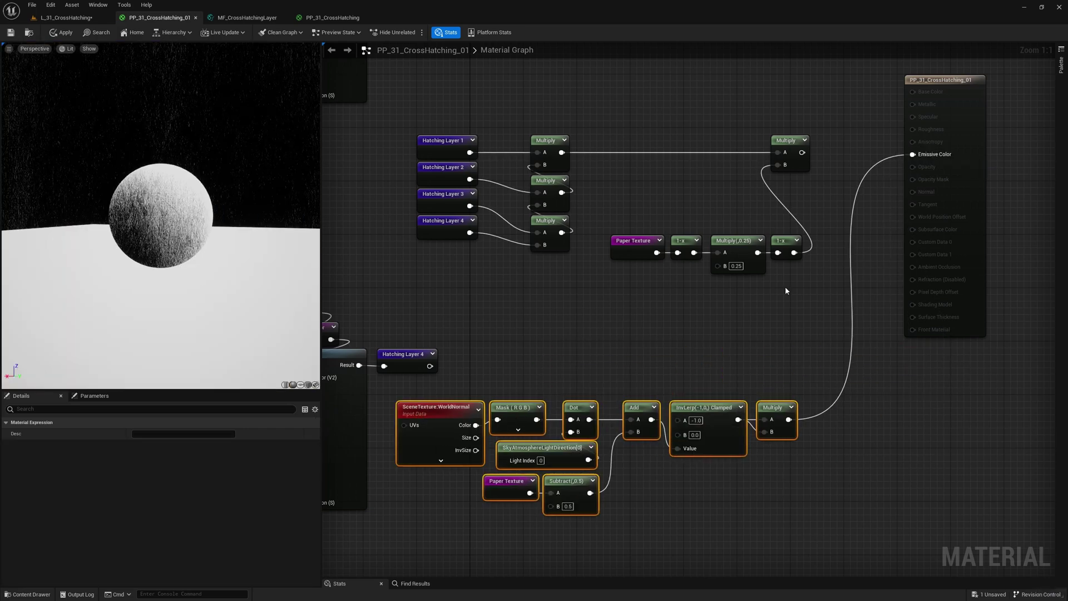
Append a copy of the One Minus, Multiply, One Minus chain to the squared shading and add a Multiply for blending it with the hatching
key("ctrl+v")
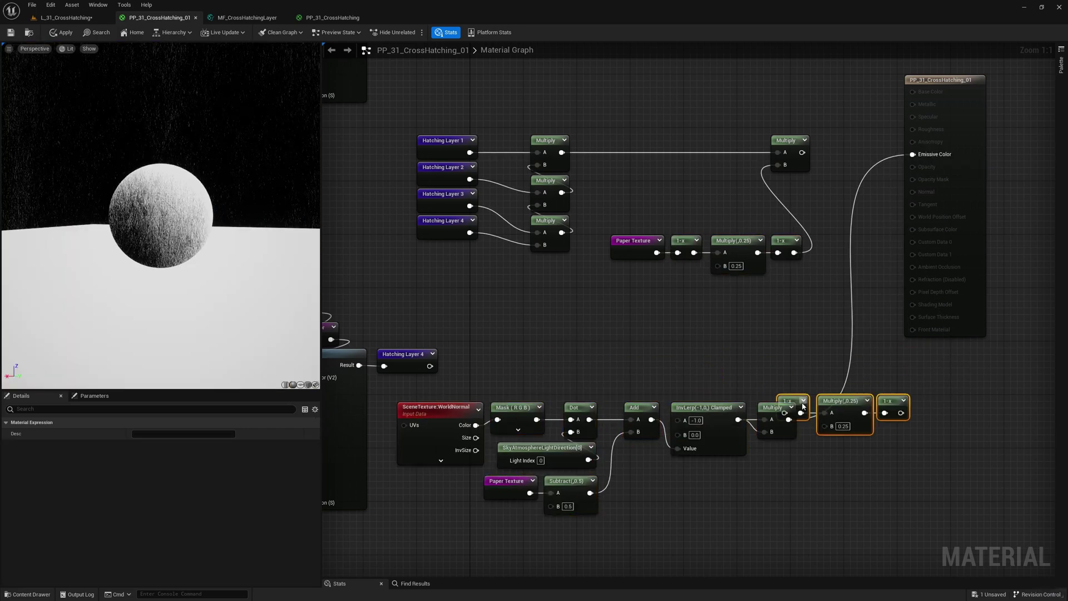
left_click_drag(927, 419, 912, 154)
key("m")
left_click(833, 137)
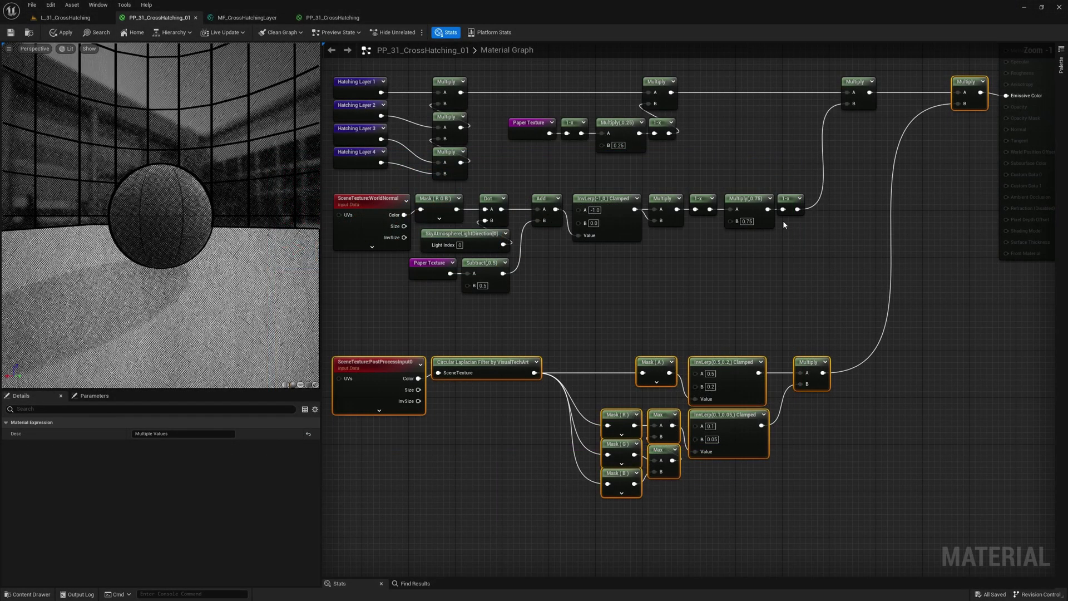
Duplicate the shading's One Minus, Multiply, One Minus chain after the outline Multiply and set the copied Multiply to 0.875
left_click_drag(783, 221, 707, 194)
key("ctrl+d")
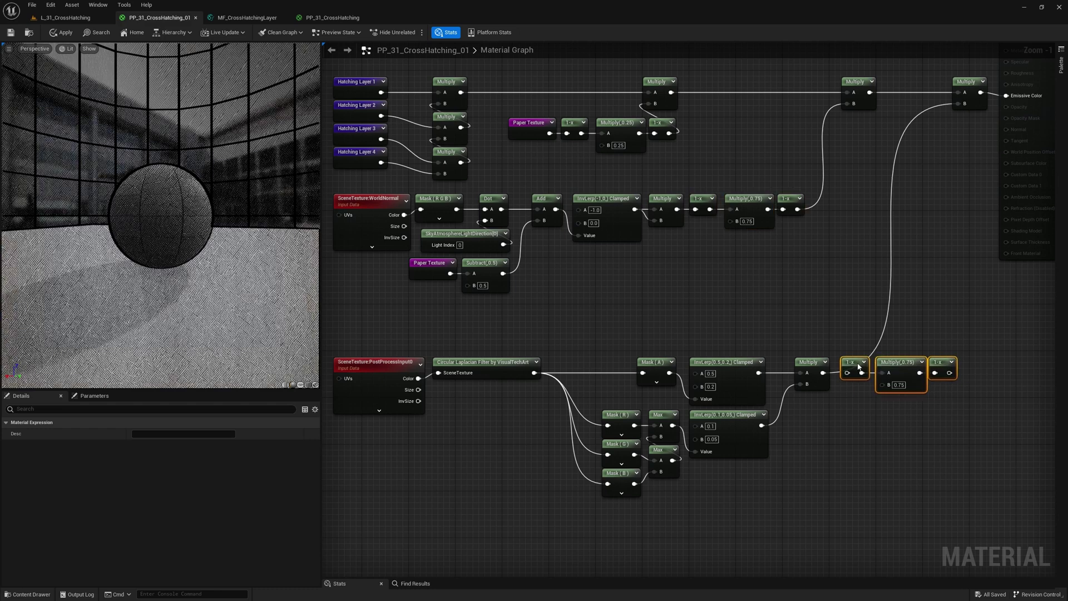
left_click_drag(856, 365, 850, 364)
left_click_drag(823, 372, 841, 372)
left_click(892, 385)
type("0.875")
key("Return")
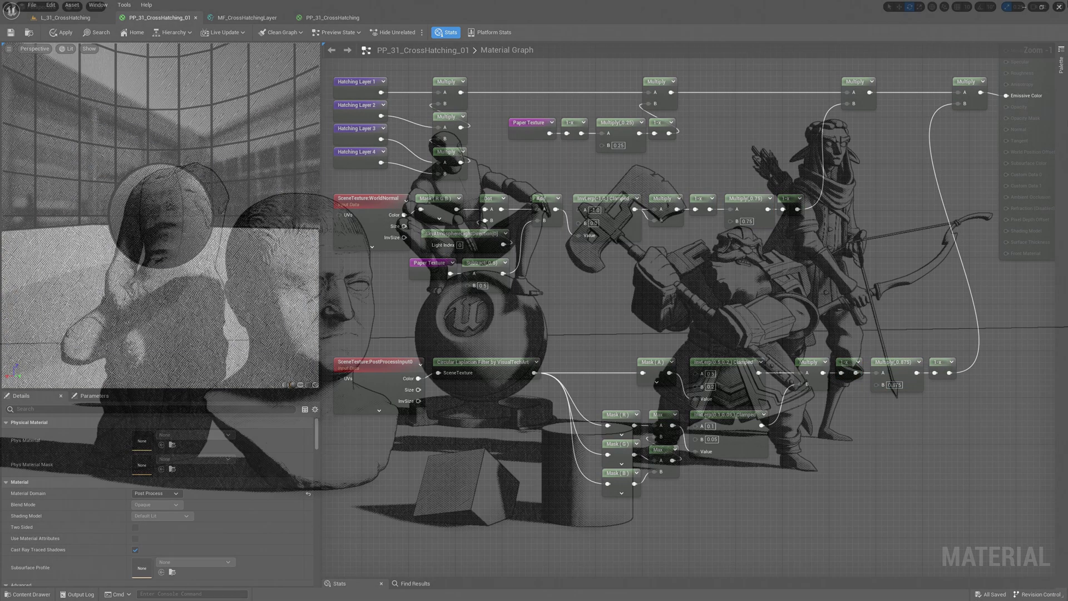